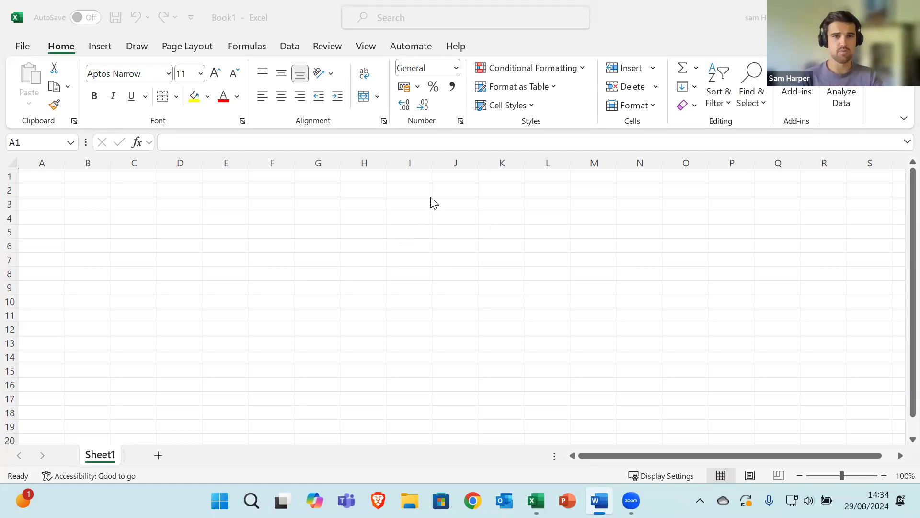
# Step: Switch to the blank Excel workbook and import the Data sheet workbook from the Desktop as a data source
pyautogui.hotkey('alt', 'Tab')
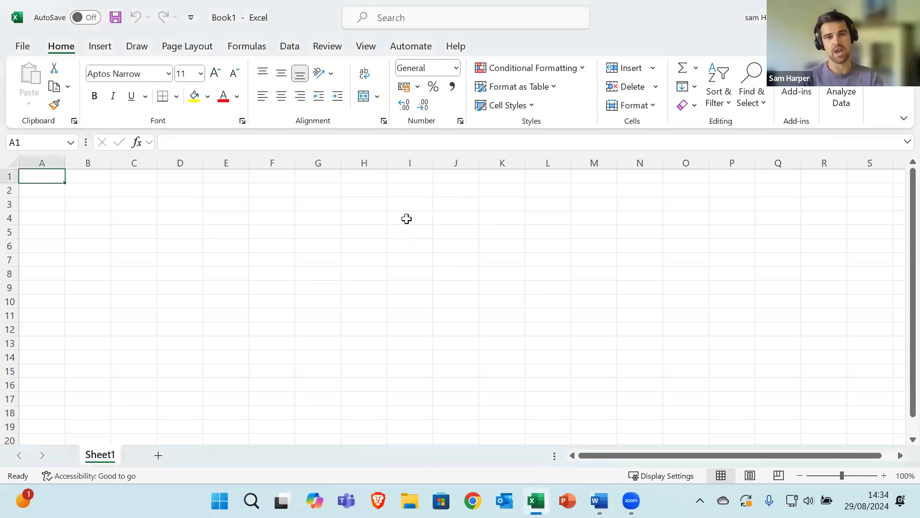
pyautogui.click(443, 291)
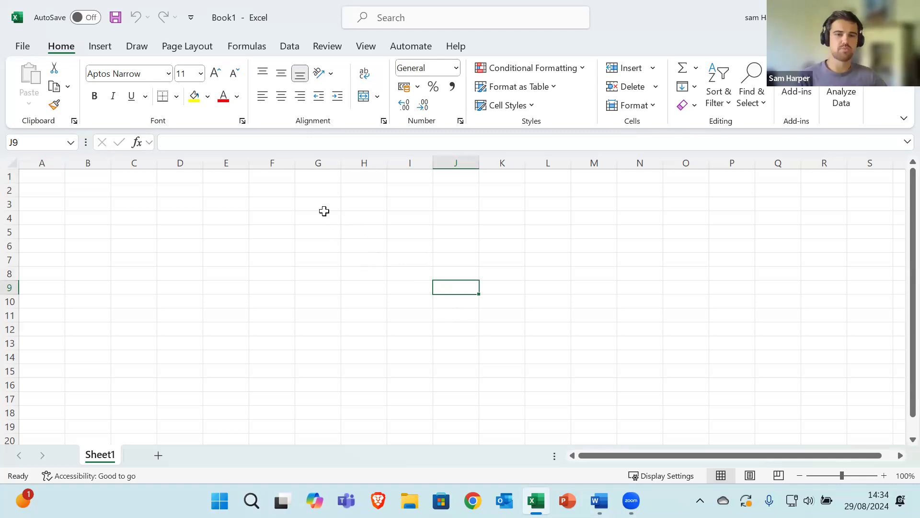
pyautogui.click(290, 48)
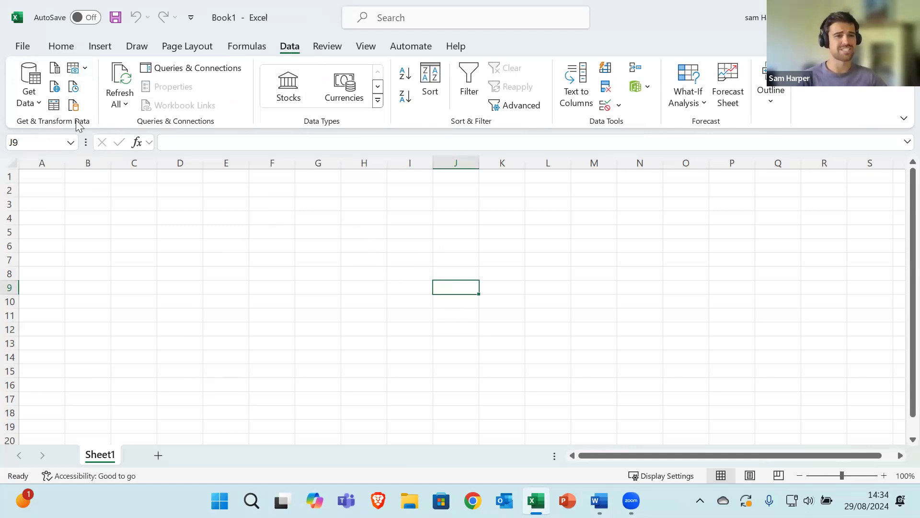
pyautogui.click(33, 99)
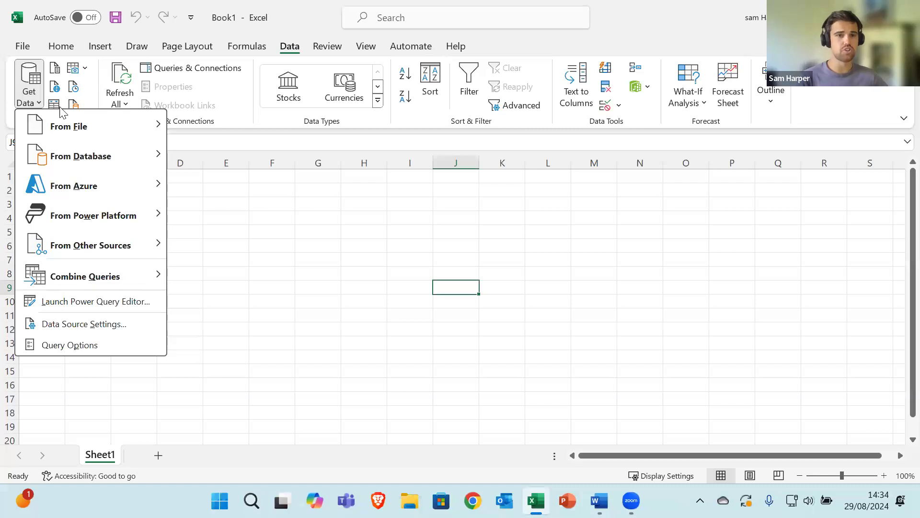
pyautogui.moveTo(69, 140)
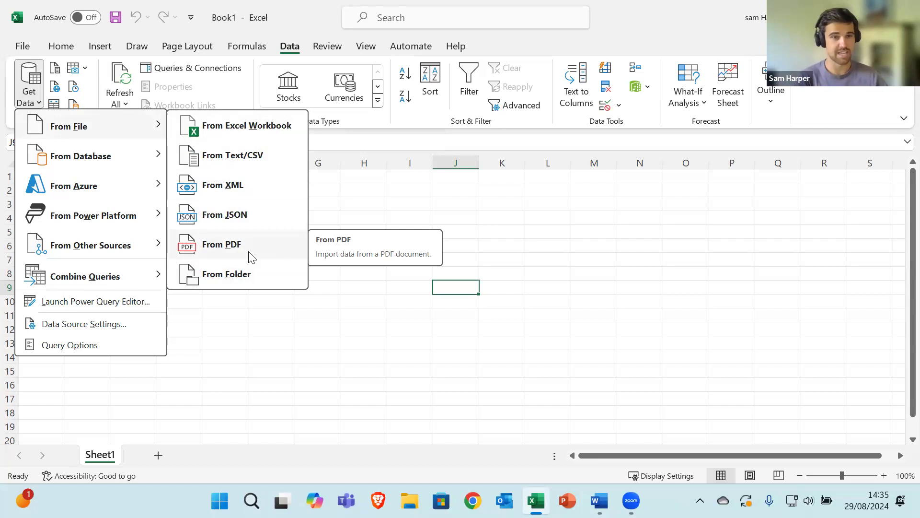
pyautogui.moveTo(128, 158)
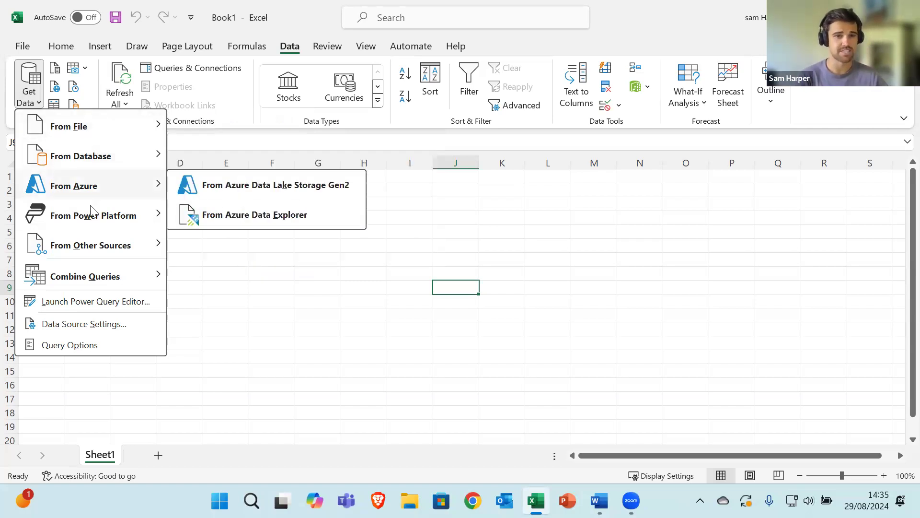
pyautogui.moveTo(95, 240)
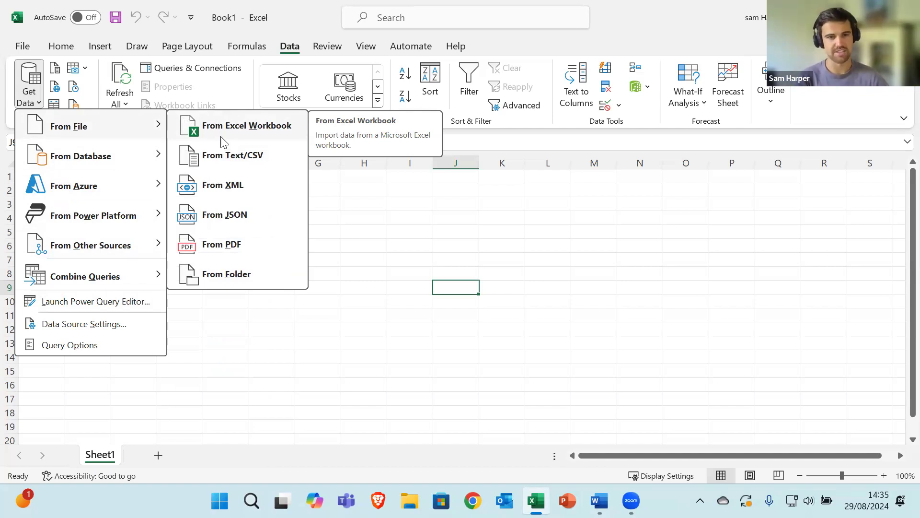
pyautogui.click(221, 130)
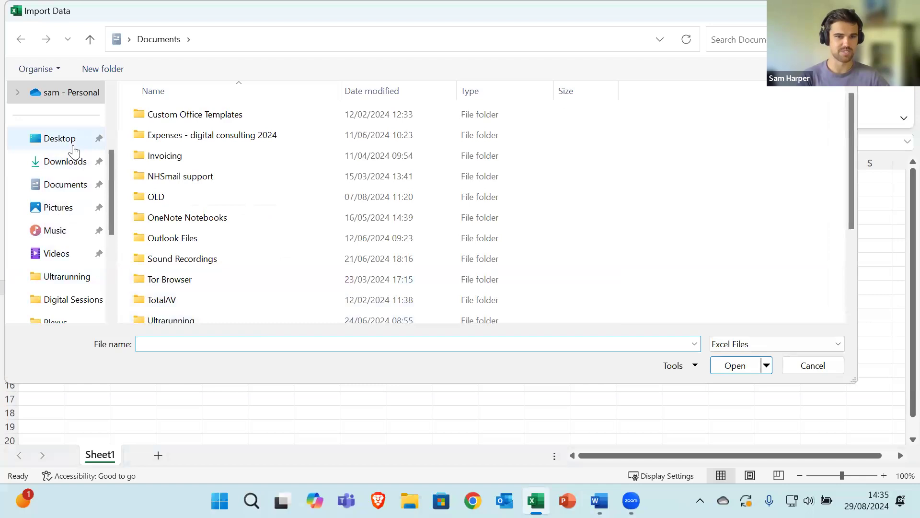
pyautogui.click(70, 144)
pyautogui.click(187, 259)
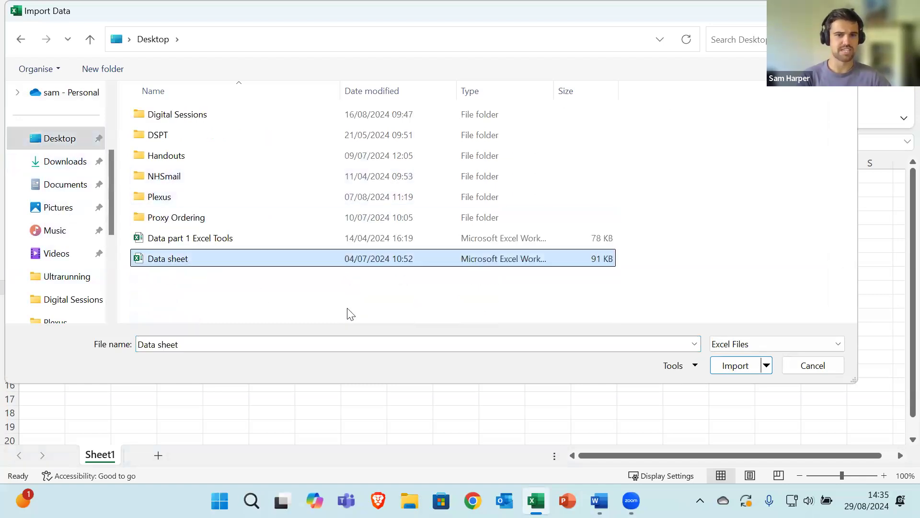
pyautogui.click(734, 366)
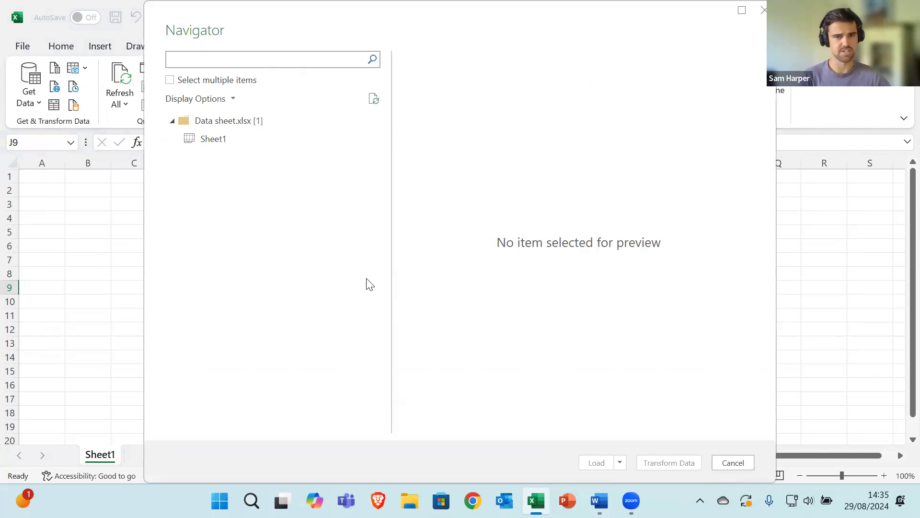
# Step: Select Sheet1 of Data sheet.xlsx to preview its data
pyautogui.click(216, 125)
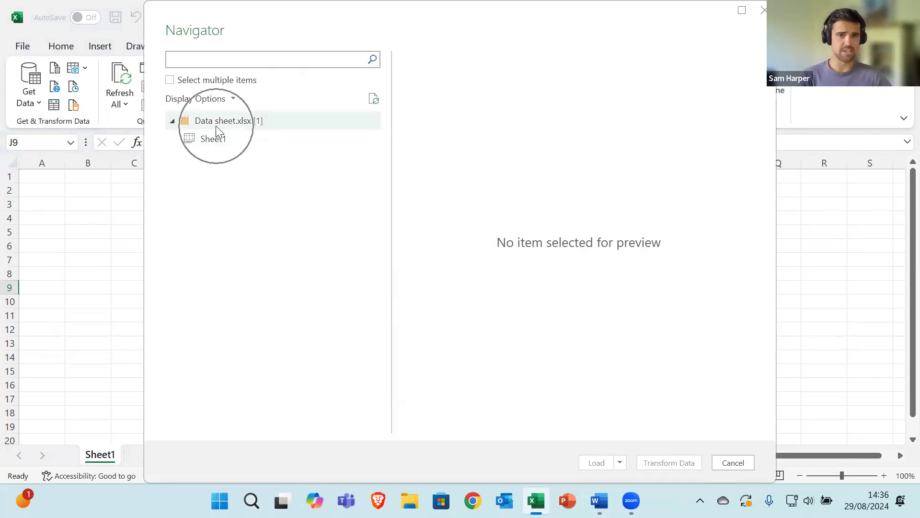
pyautogui.click(215, 126)
pyautogui.click(215, 140)
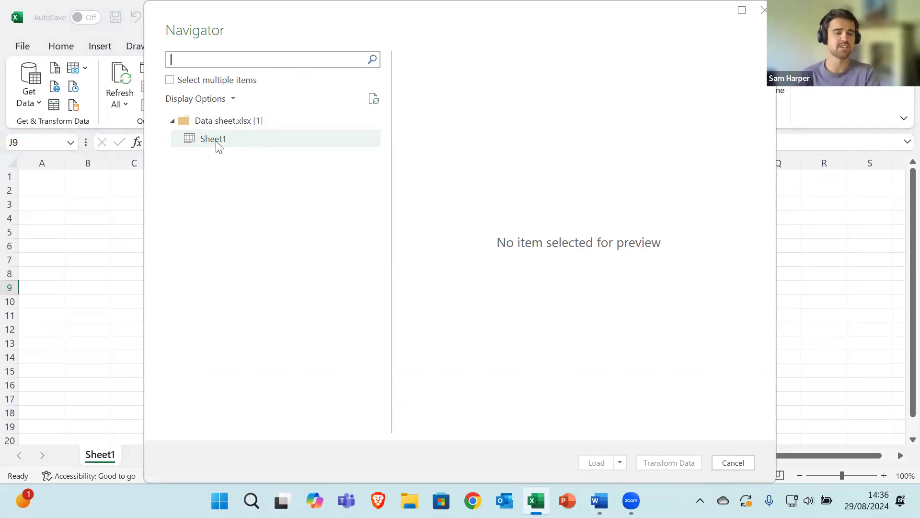
pyautogui.click(217, 142)
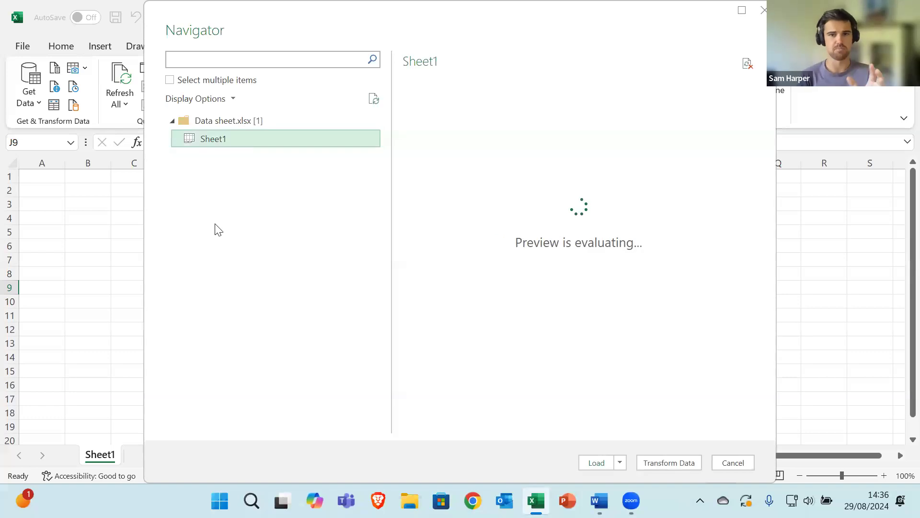
pyautogui.click(223, 143)
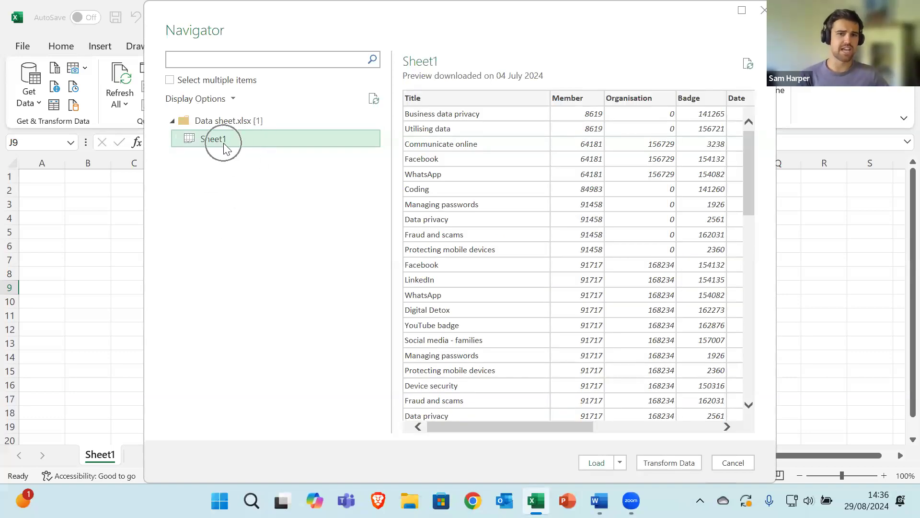
# Step: Examine the Sheet1 preview across all its columns, from Title to Column8, and down through its rows
pyautogui.moveTo(565, 425)
pyautogui.mouseDown()
pyautogui.moveTo(748, 434)
pyautogui.moveTo(567, 428)
pyautogui.mouseUp()
pyautogui.click(665, 429)
pyautogui.scroll(-10, 636, 378)
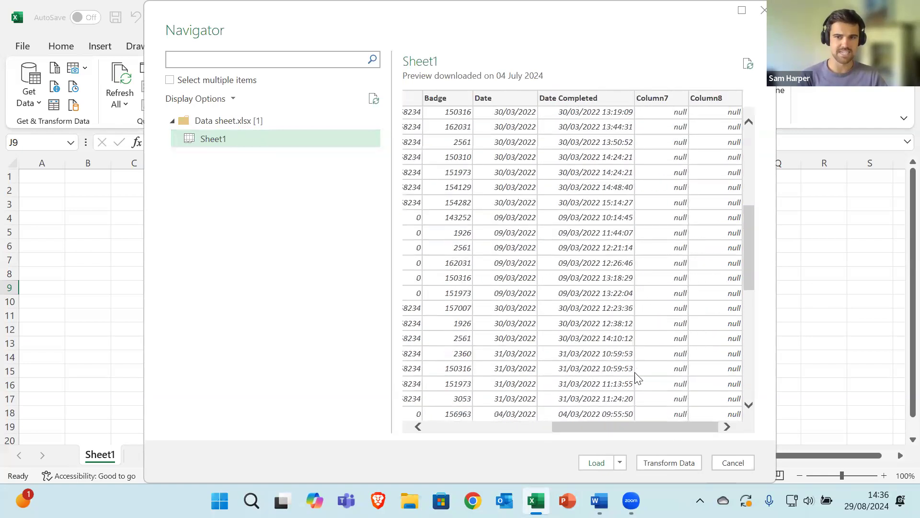
pyautogui.scroll(10, 639, 409)
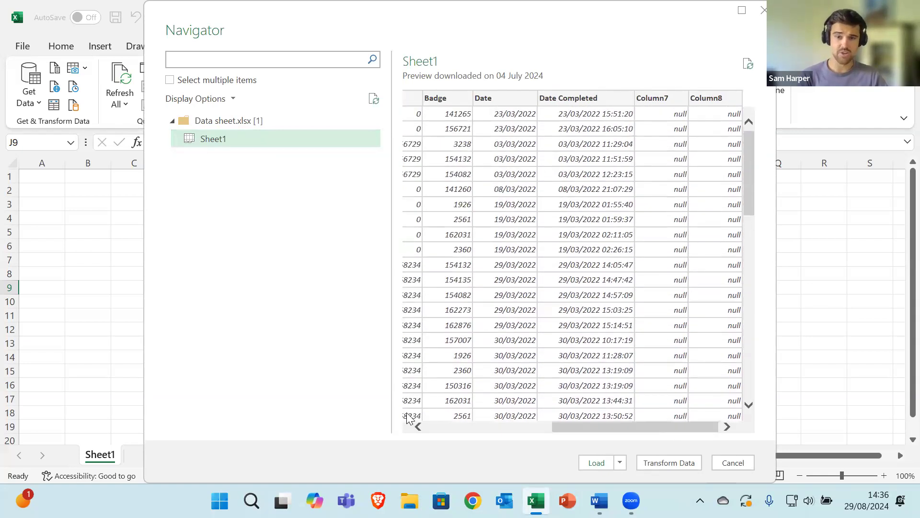
pyautogui.moveTo(625, 426); pyautogui.dragTo(577, 475)
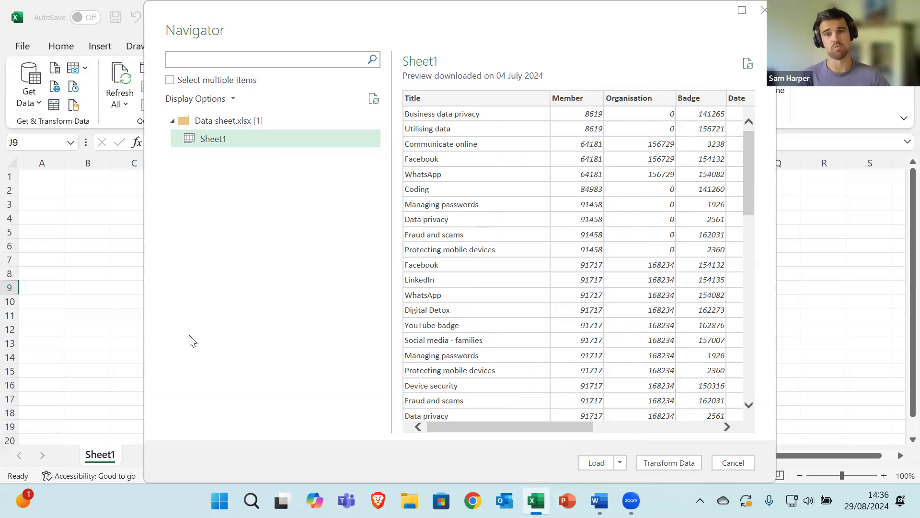
pyautogui.click(704, 425)
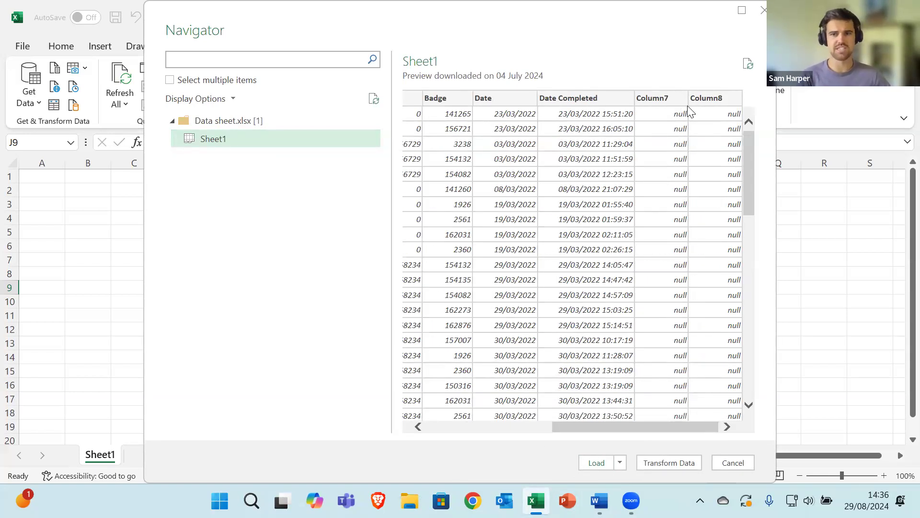
pyautogui.scroll(-10, 725, 307)
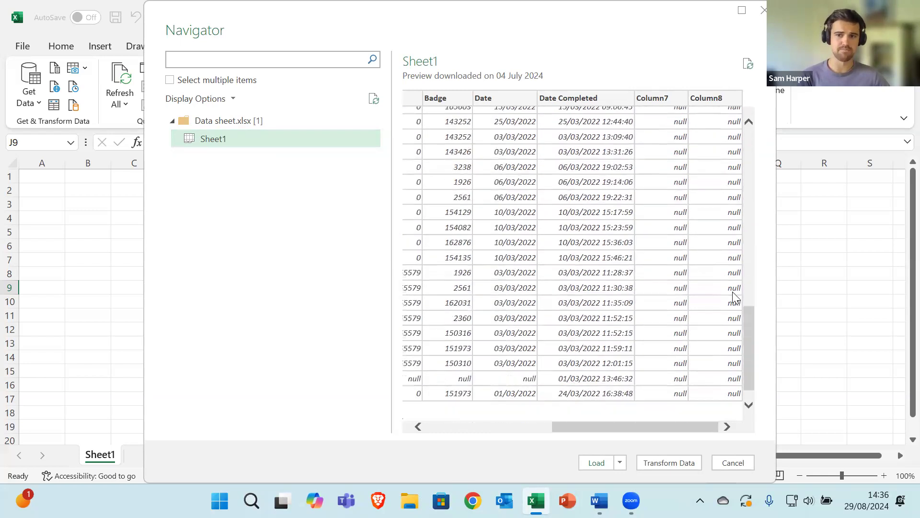
pyautogui.scroll(8, 725, 307)
pyautogui.press('ctrl')
pyautogui.press('ctrl')
pyautogui.press('ctrl')
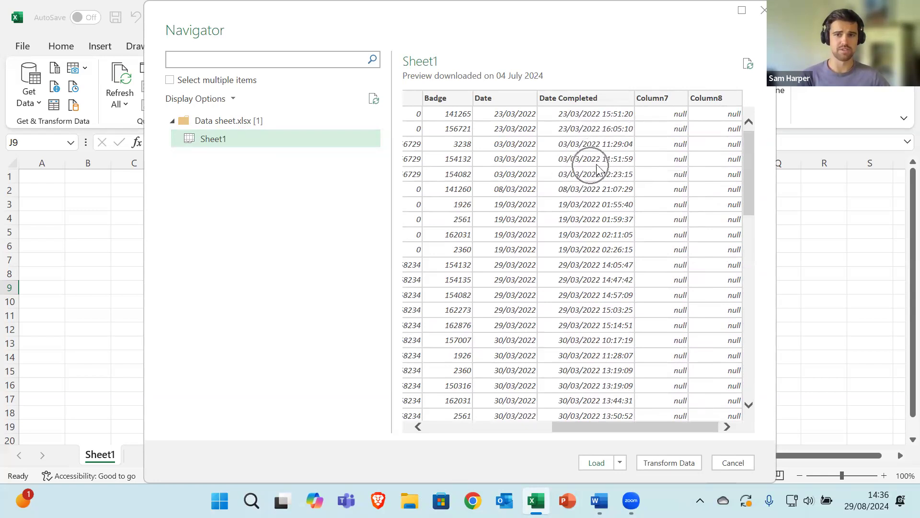
pyautogui.moveTo(612, 431); pyautogui.dragTo(439, 436)
pyautogui.click(691, 438)
pyautogui.scroll(-10, 618, 248)
pyautogui.scroll(10, 597, 243)
pyautogui.click(541, 428)
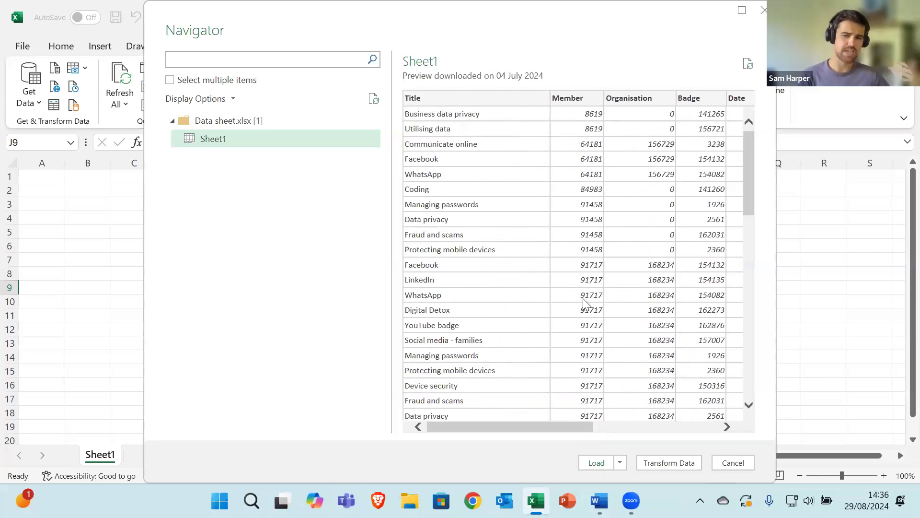
# Step: Open Sheet1 in the Power Query Editor for transformation and dismiss the notice about the preview's age
pyautogui.click(660, 467)
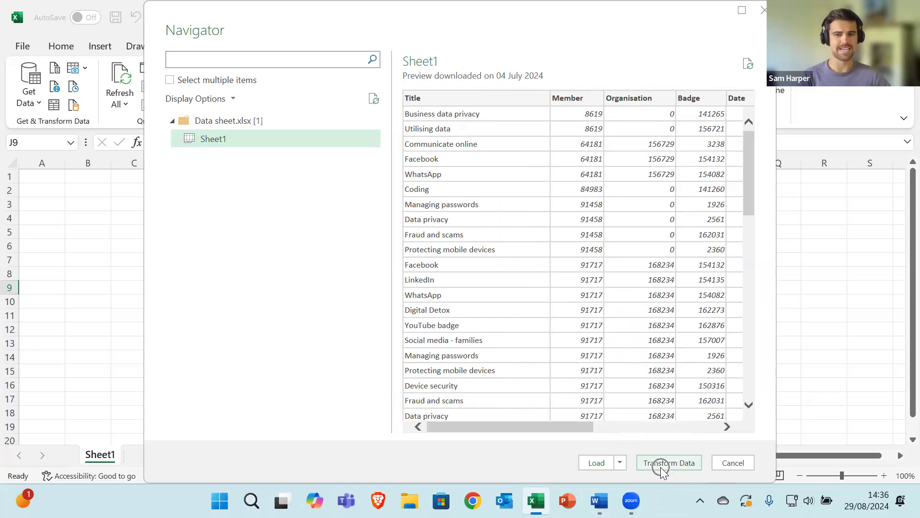
pyautogui.click(605, 463)
pyautogui.click(674, 464)
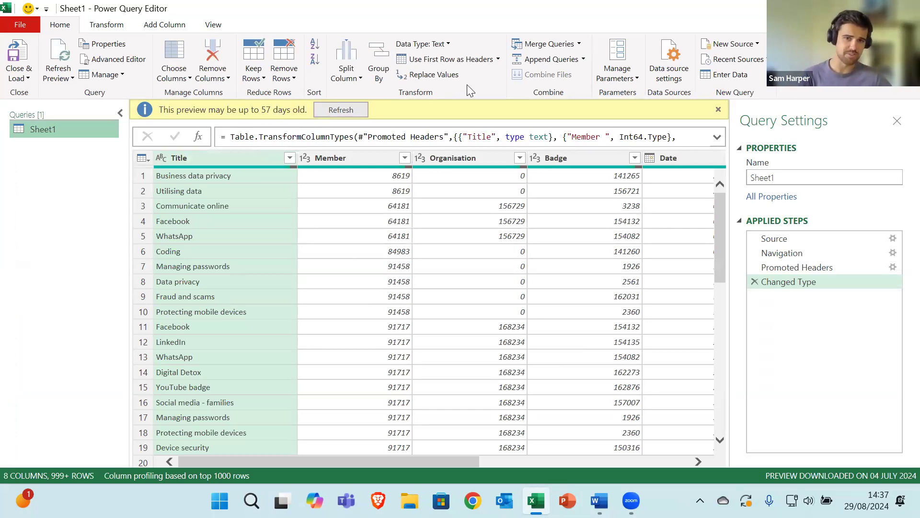
pyautogui.click(719, 109)
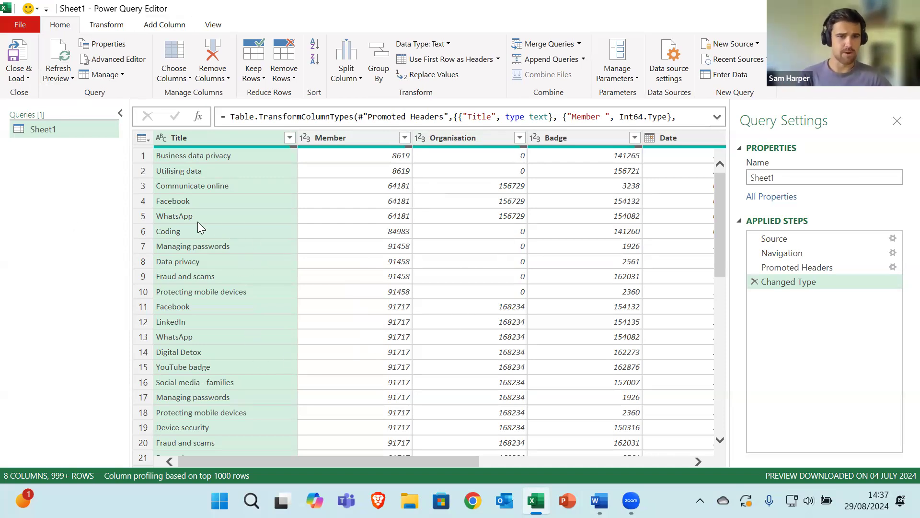
pyautogui.click(89, 155)
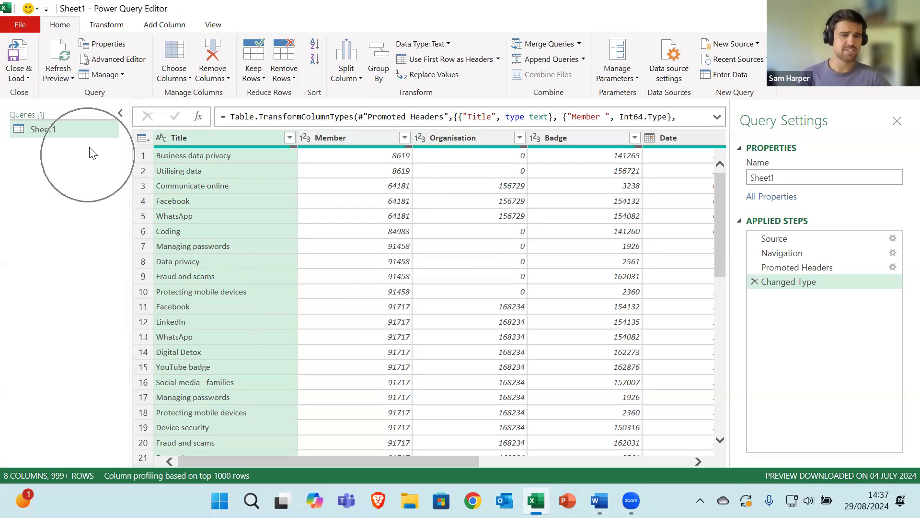
pyautogui.click(54, 133)
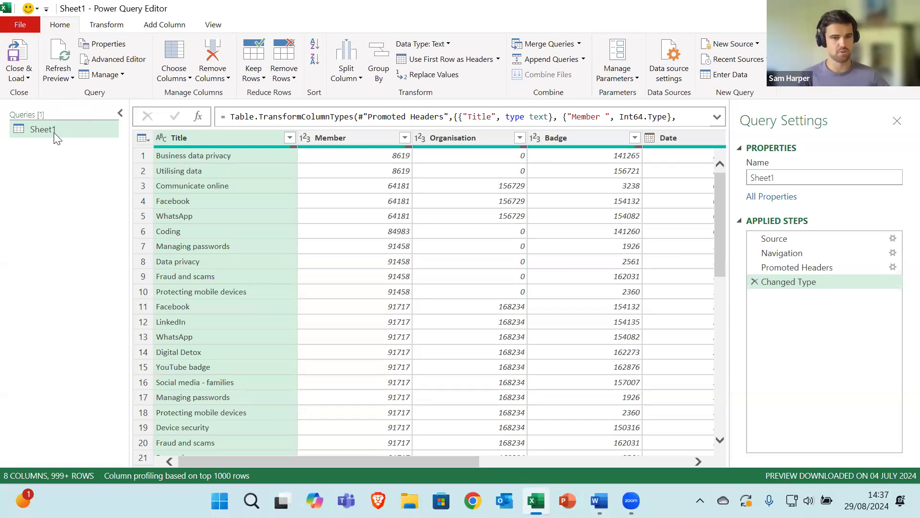
pyautogui.click(54, 132)
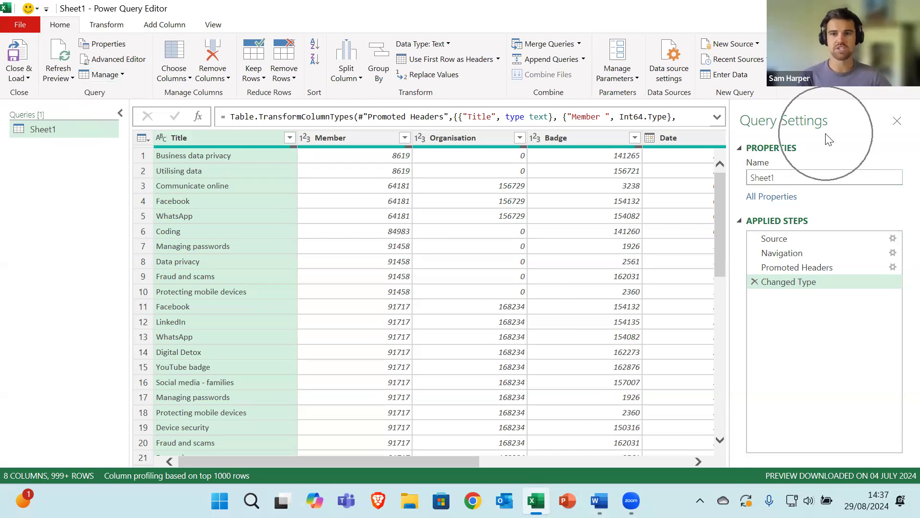
pyautogui.click(751, 150)
pyautogui.click(749, 149)
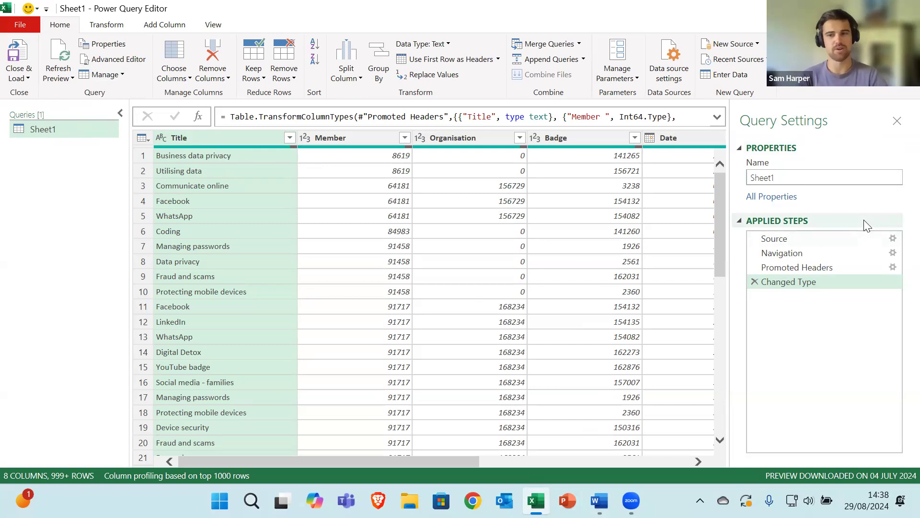
pyautogui.click(845, 319)
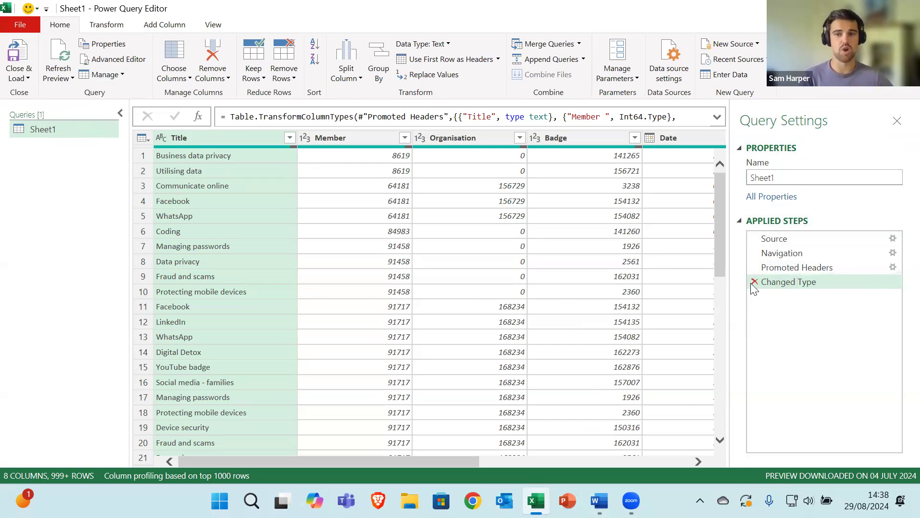
pyautogui.click(755, 269)
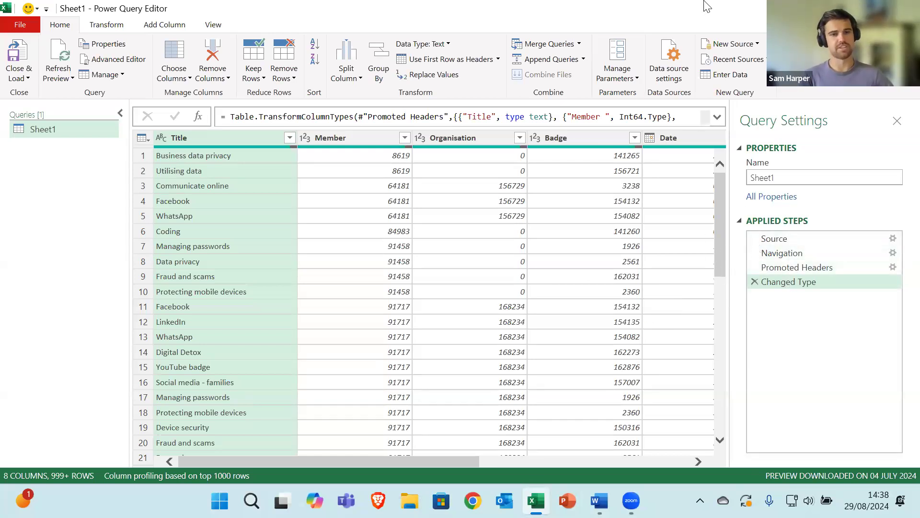
pyautogui.click(84, 87)
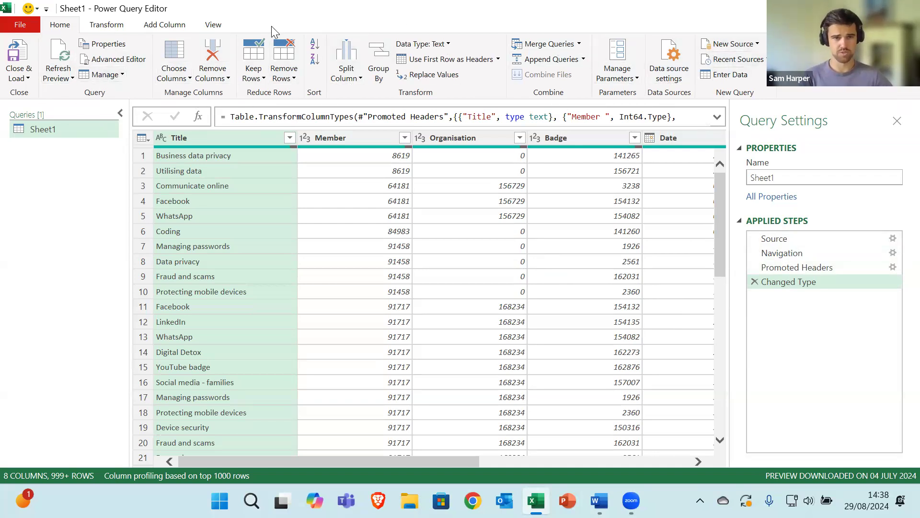
# Step: Review the commands for transforming data, adding columns and changing the view, dismissing the tip about custom data types
pyautogui.click(119, 24)
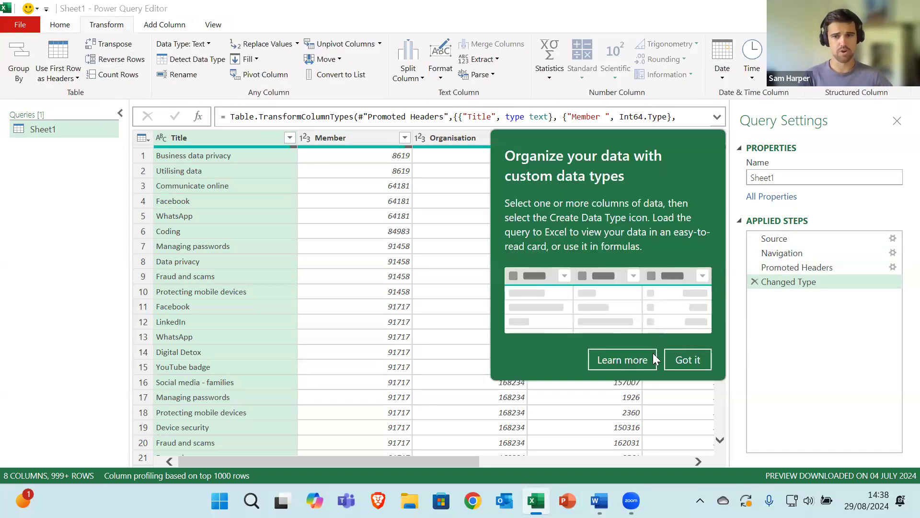
pyautogui.click(683, 360)
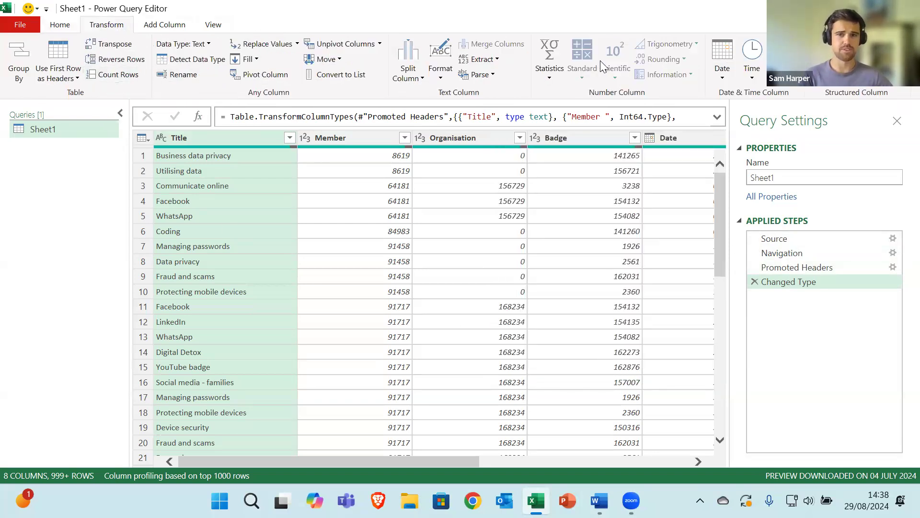
pyautogui.click(165, 24)
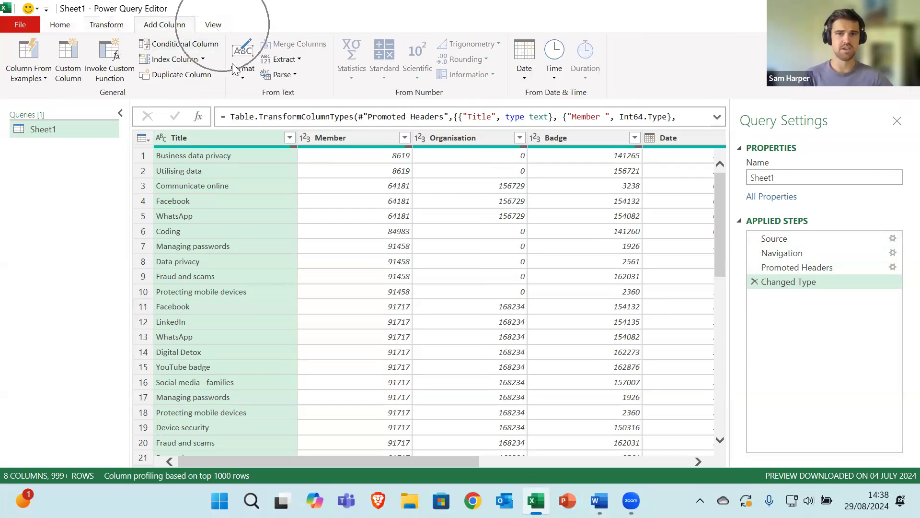
pyautogui.click(212, 25)
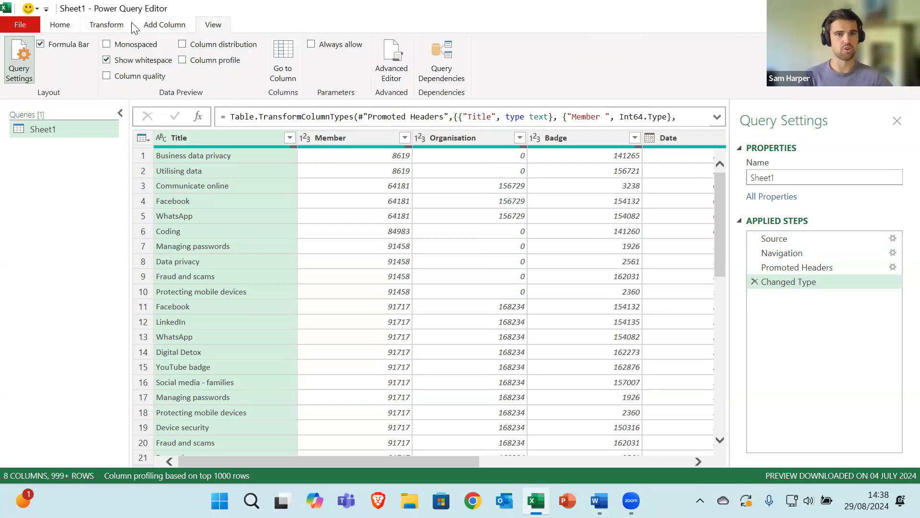
# Step: Examine the Date, Date Completed, Column7 and Column8 columns and scan down their rows for empty values
pyautogui.click(120, 26)
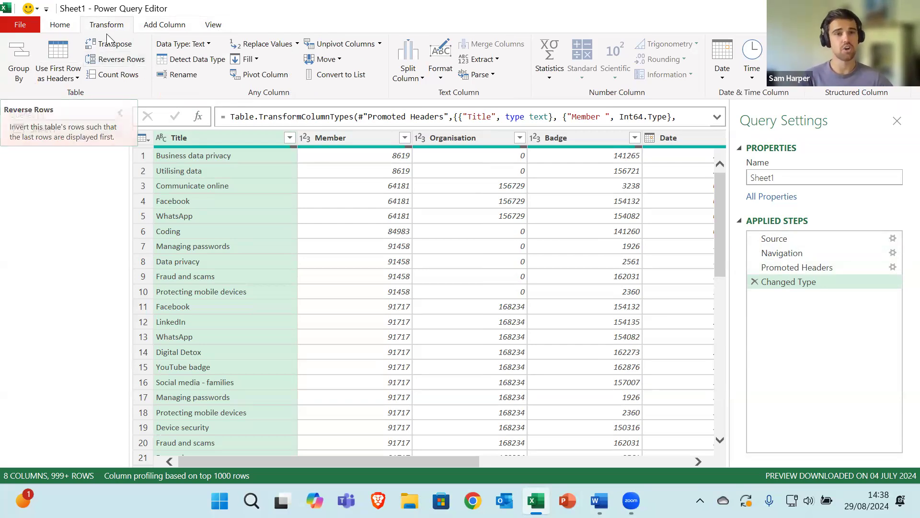
pyautogui.click(71, 25)
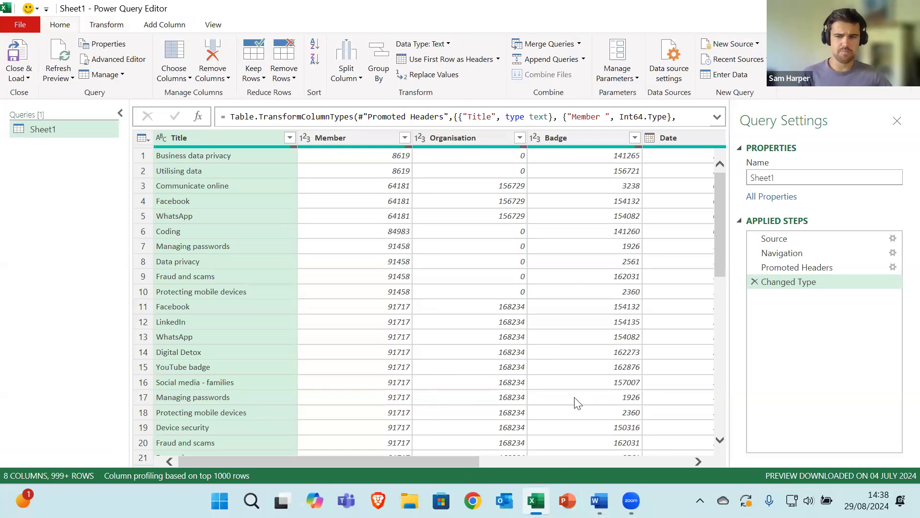
pyautogui.moveTo(453, 464); pyautogui.dragTo(711, 426)
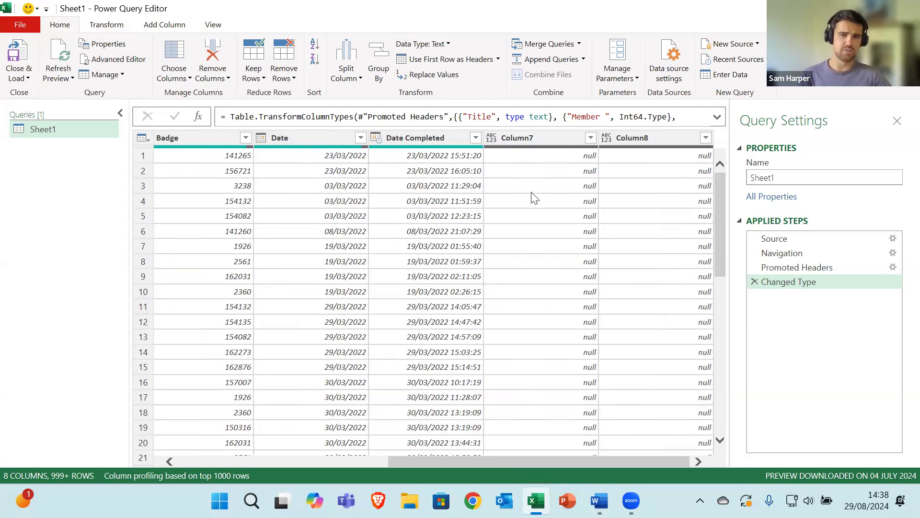
pyautogui.click(400, 157)
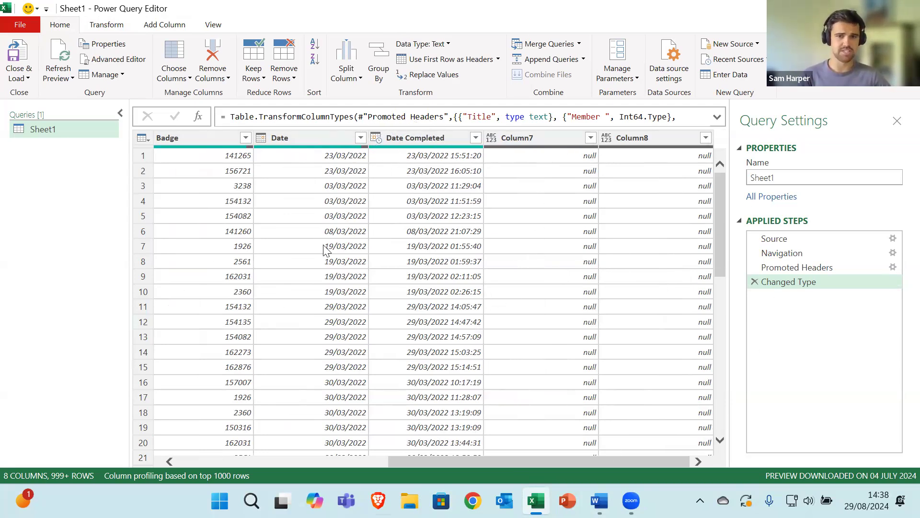
pyautogui.click(372, 205)
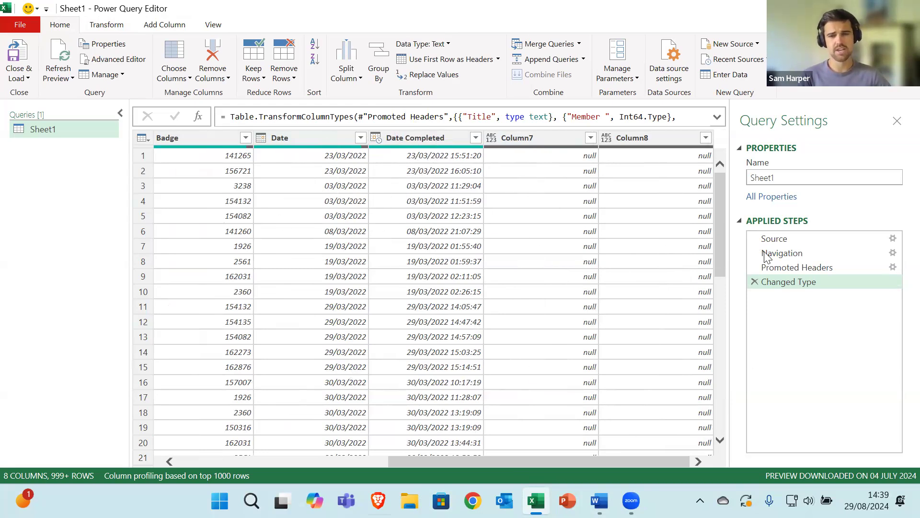
pyautogui.click(523, 180)
pyautogui.click(690, 207)
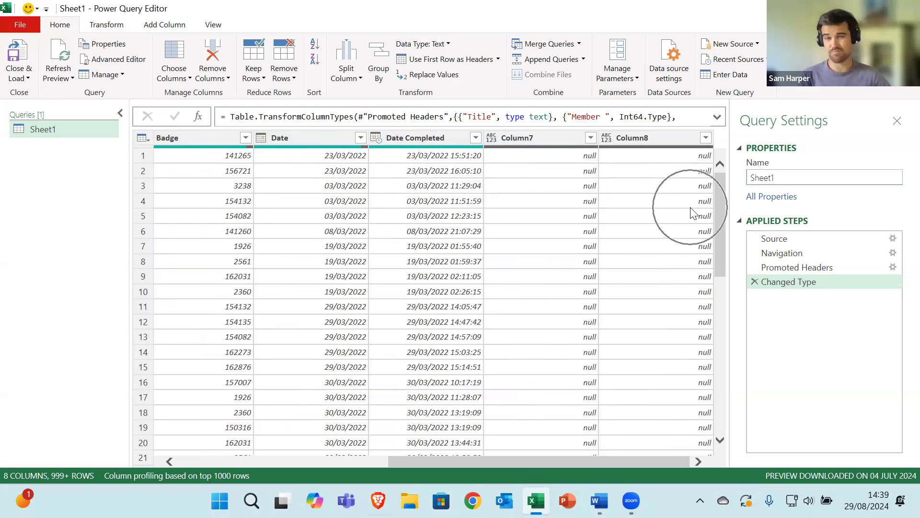
pyautogui.scroll(-6, 566, 226)
pyautogui.scroll(6, 559, 220)
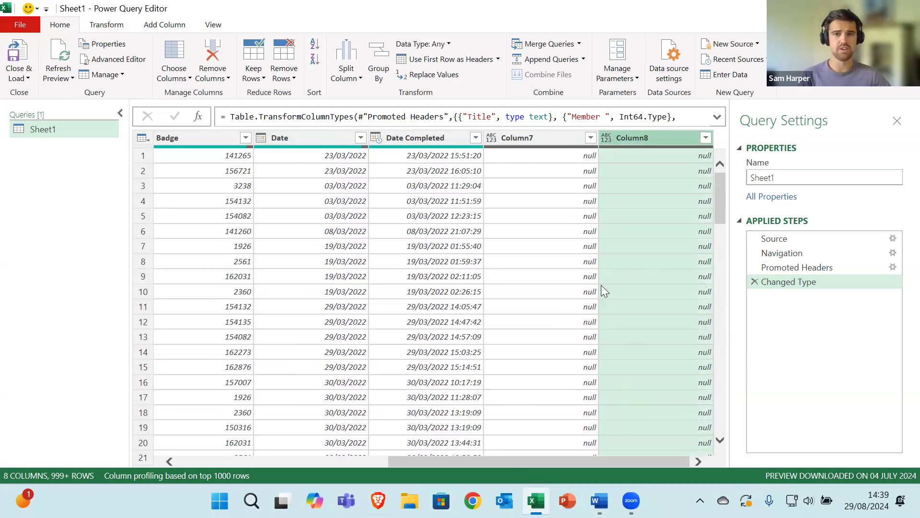
# Step: Remove the empty columns Column7 and Column8 together from the Sheet1 query
pyautogui.moveTo(632, 141)
pyautogui.mouseDown()
pyautogui.moveTo(562, 140)
pyautogui.moveTo(639, 139)
pyautogui.mouseUp()
pyautogui.moveTo(548, 144)
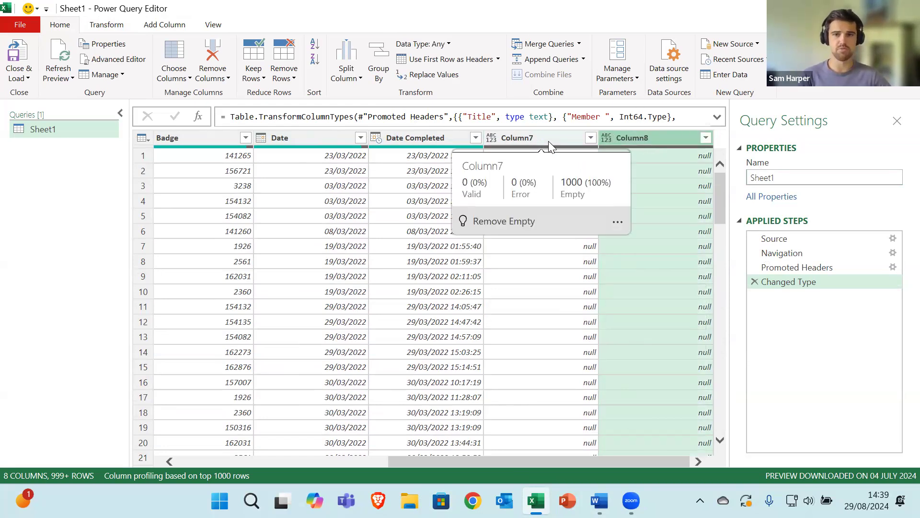
pyautogui.keyDown('ctrl'); pyautogui.click(590, 426); pyautogui.keyUp('ctrl')
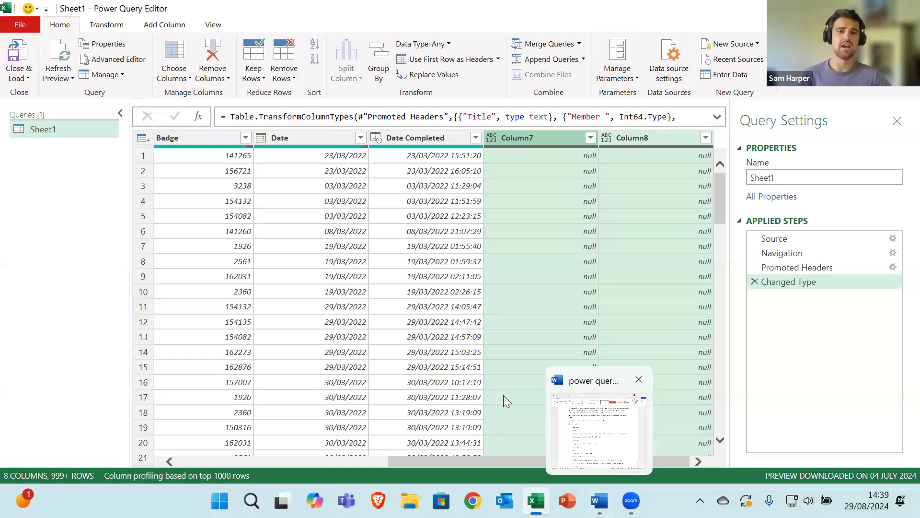
pyautogui.rightClick(562, 184)
pyautogui.click(569, 143)
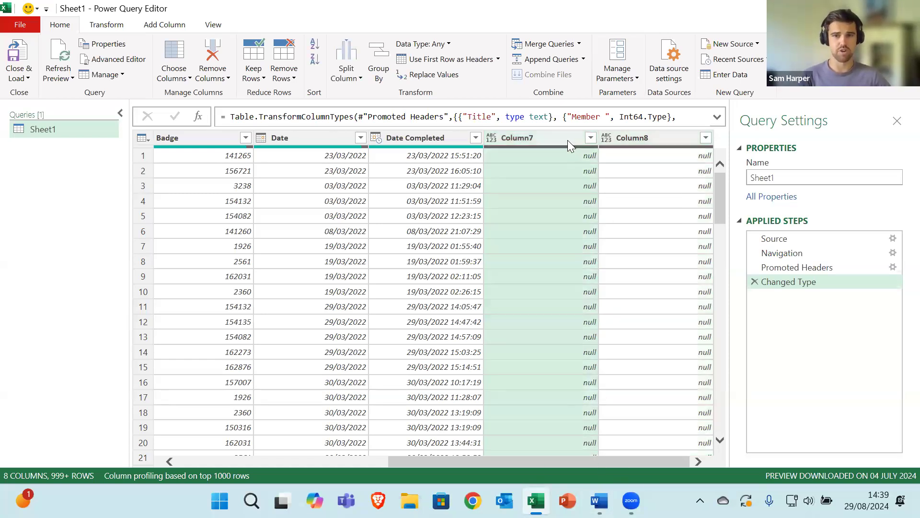
pyautogui.rightClick(568, 140)
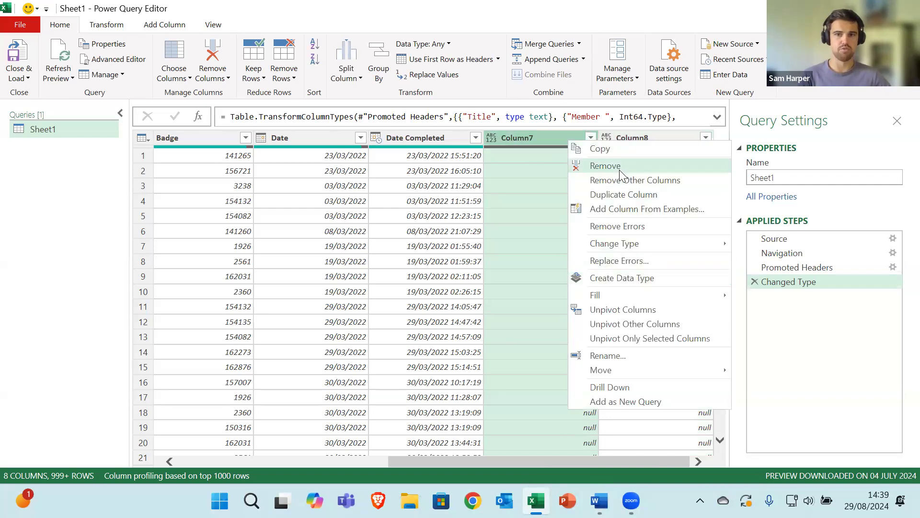
pyautogui.click(605, 166)
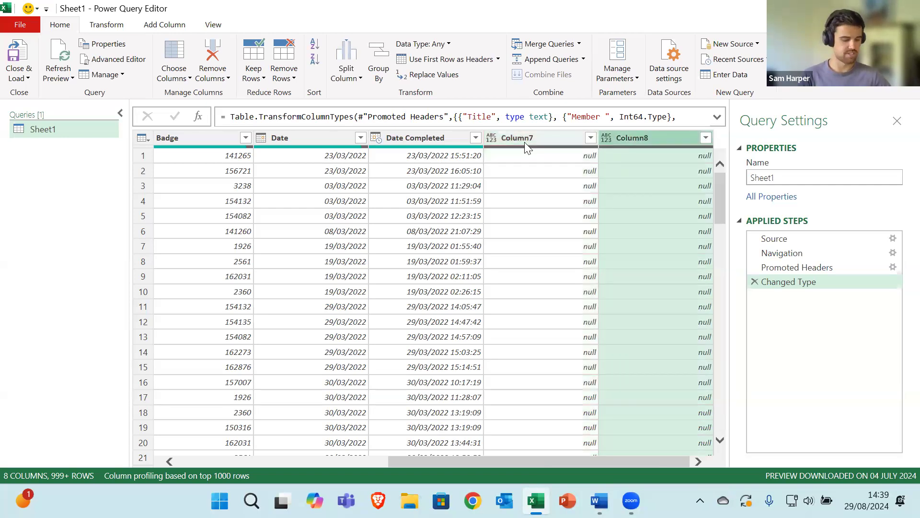
pyautogui.keyDown('ctrl'); pyautogui.click(524, 142); pyautogui.keyUp('ctrl')
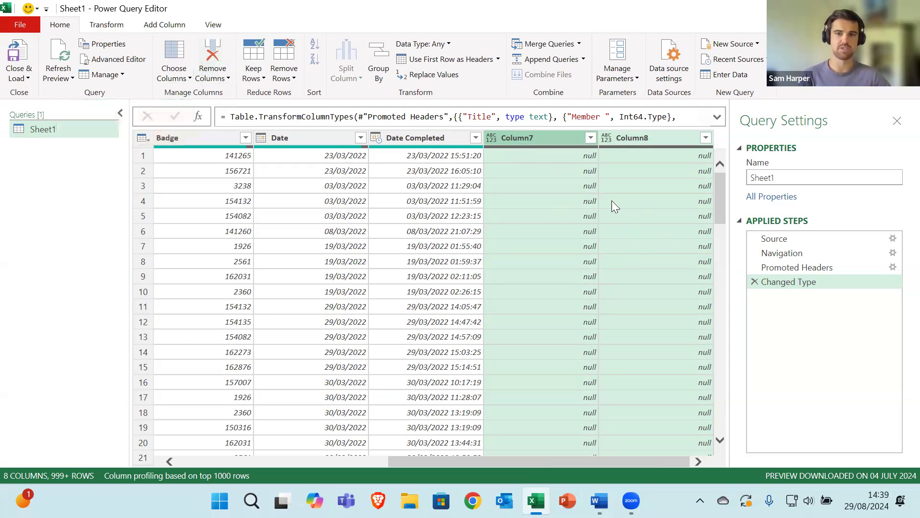
pyautogui.click(216, 60)
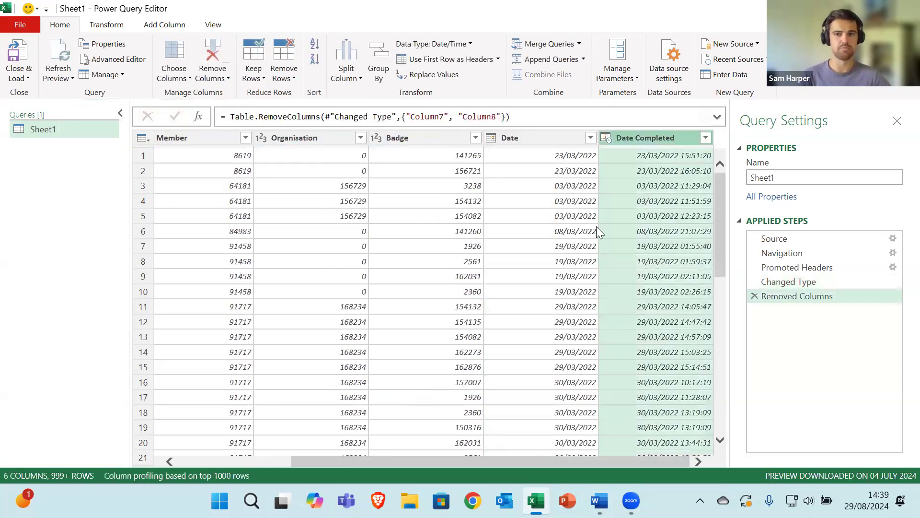
# Step: Undo the column removal by deleting the Removed Columns entry from the query's applied steps
pyautogui.click(796, 310)
pyautogui.click(796, 311)
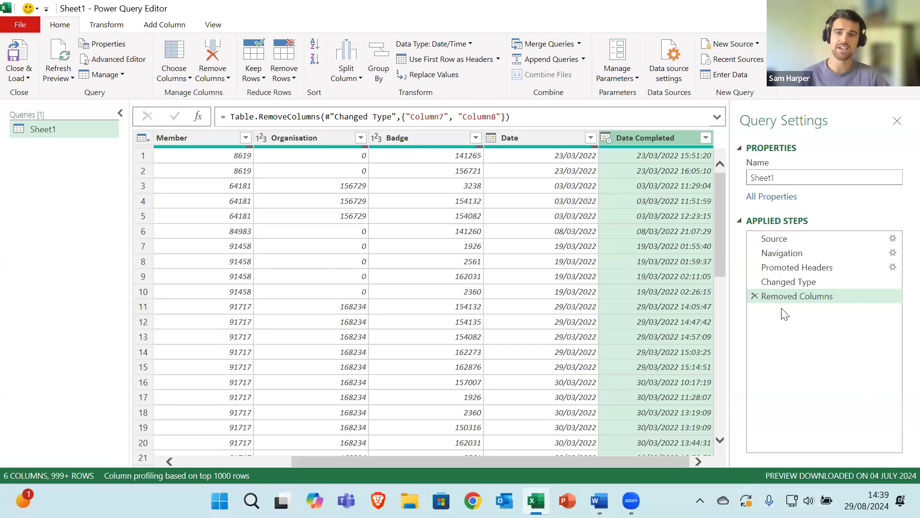
pyautogui.click(754, 296)
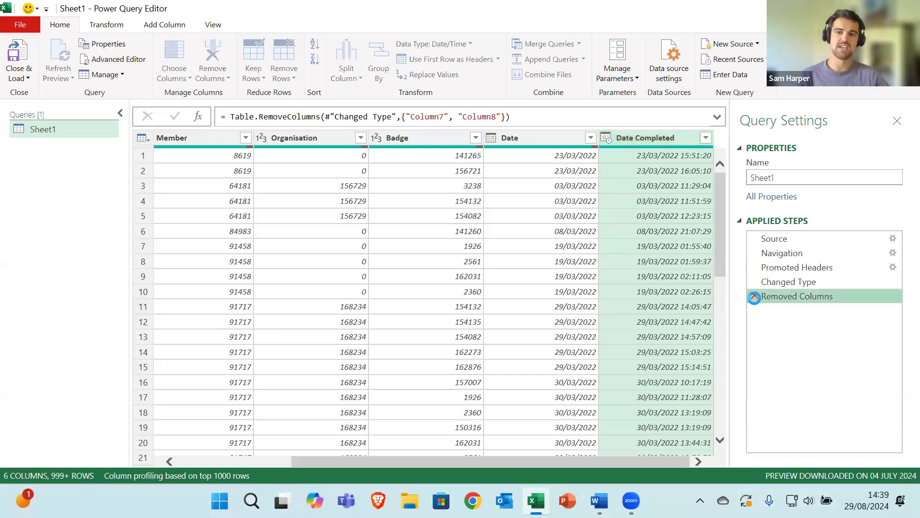
# Step: Remove Column7 and Column8 again, along with the Organisation column
pyautogui.moveTo(547, 464); pyautogui.dragTo(670, 464)
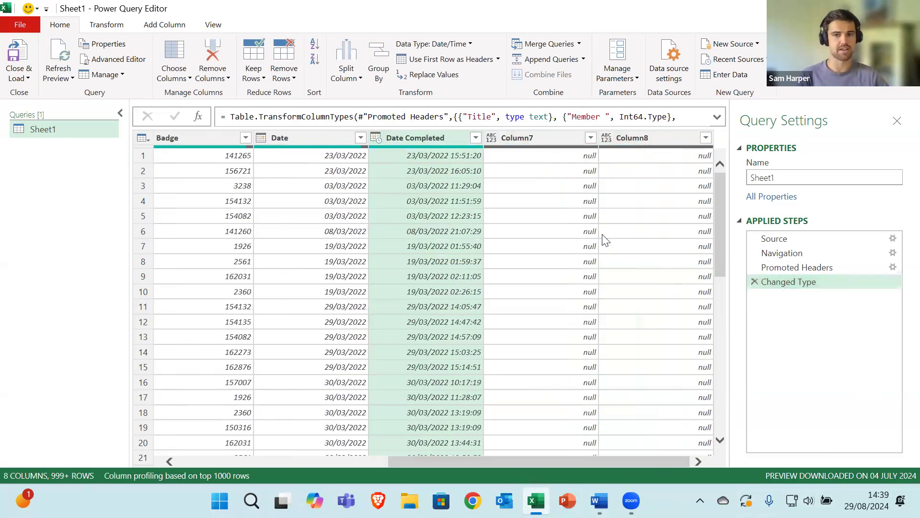
pyautogui.click(631, 137)
pyautogui.keyDown('ctrl'); pyautogui.click(556, 140); pyautogui.keyUp('ctrl')
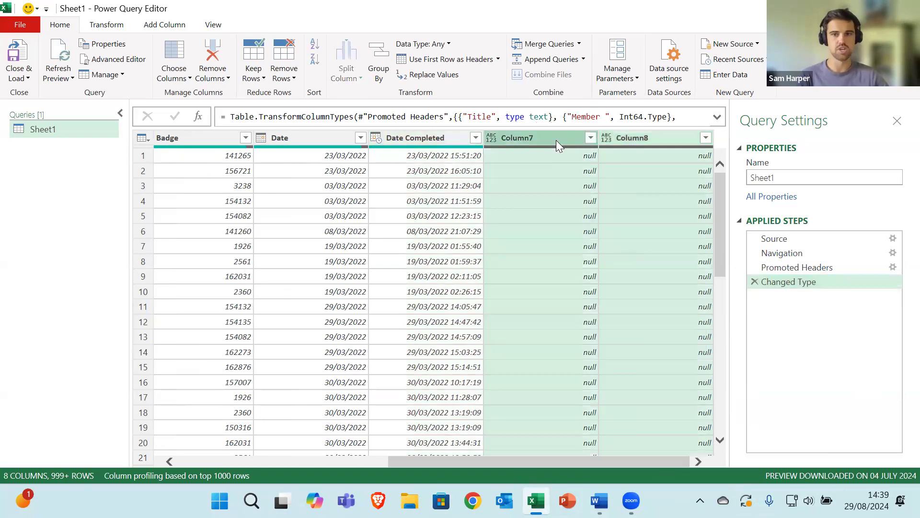
pyautogui.click(222, 54)
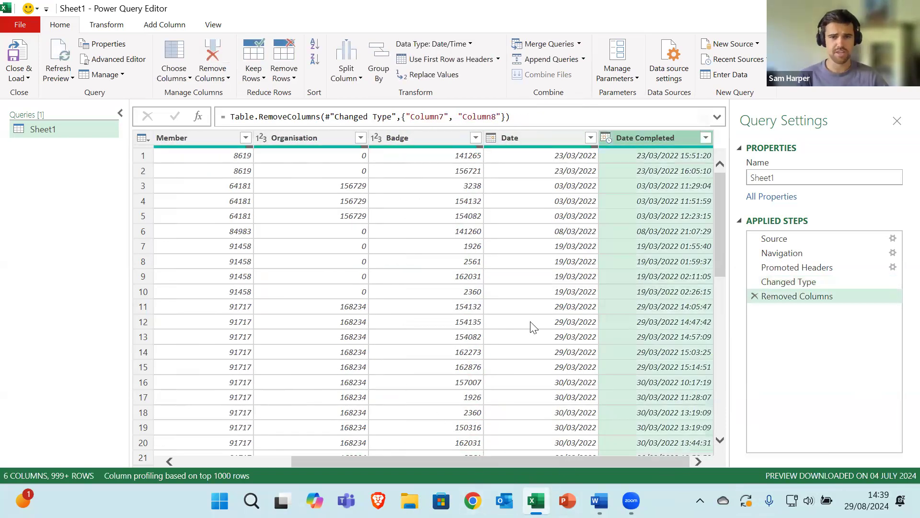
pyautogui.click(292, 136)
pyautogui.click(212, 55)
# Step: Move the Date column so that it sits directly between Title and Member
pyautogui.hscroll(-2, 513, 464)
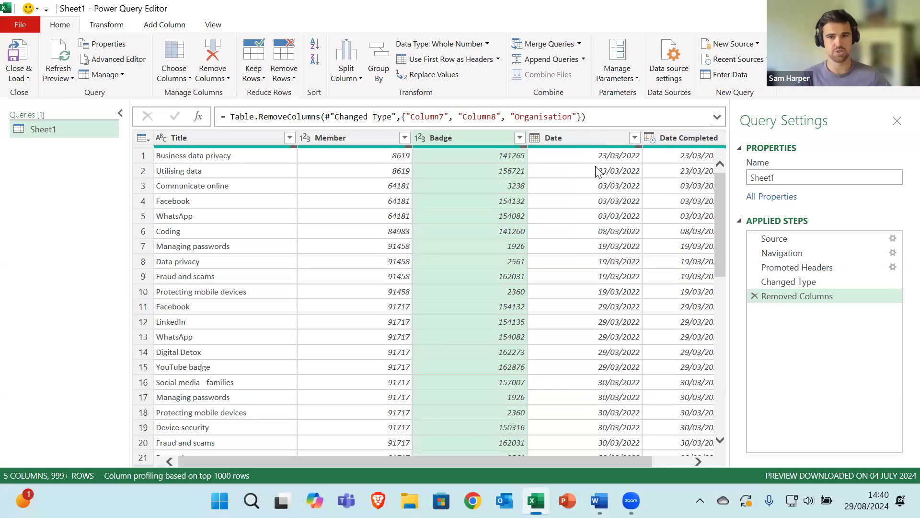
pyautogui.click(602, 139)
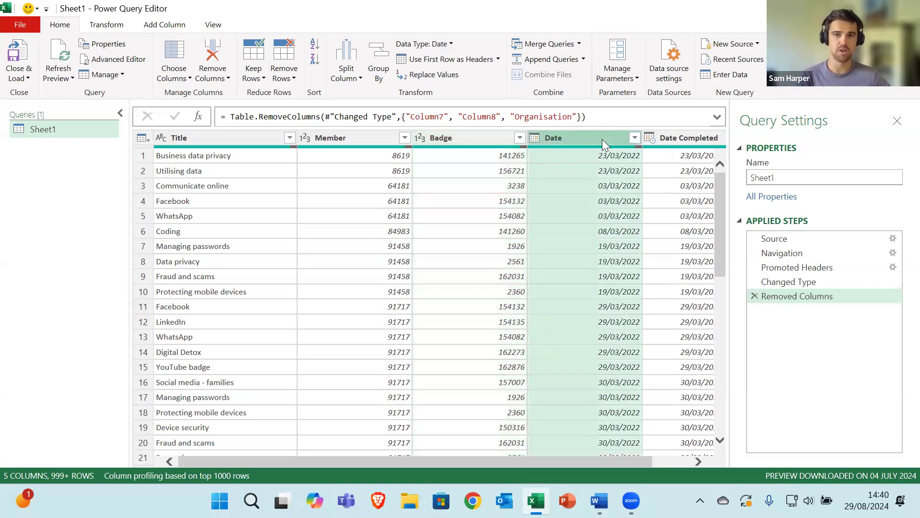
pyautogui.moveTo(603, 141); pyautogui.dragTo(368, 137)
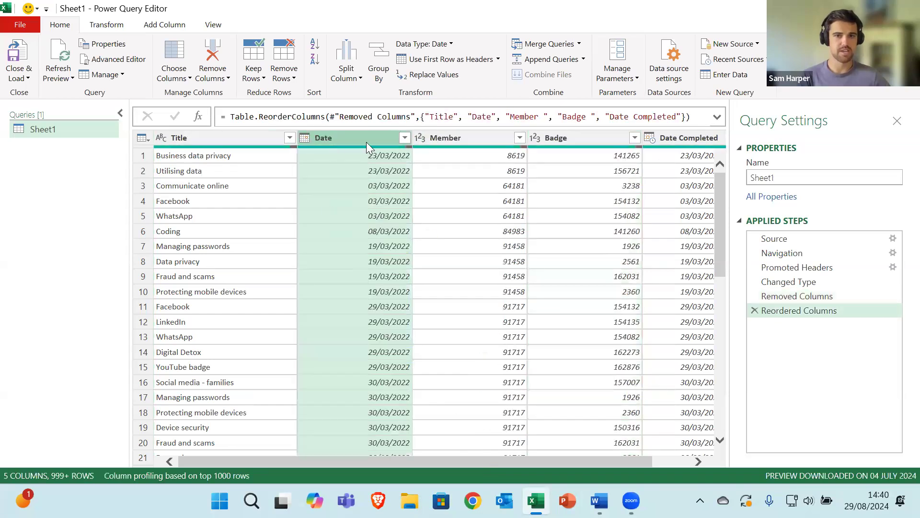
pyautogui.click(572, 138)
pyautogui.moveTo(574, 138)
pyautogui.mouseDown()
pyautogui.moveTo(363, 142)
pyautogui.moveTo(585, 138)
pyautogui.mouseUp()
# Step: Open the Split Column by Delimiter settings for the Date Completed column
pyautogui.moveTo(468, 459); pyautogui.dragTo(543, 464)
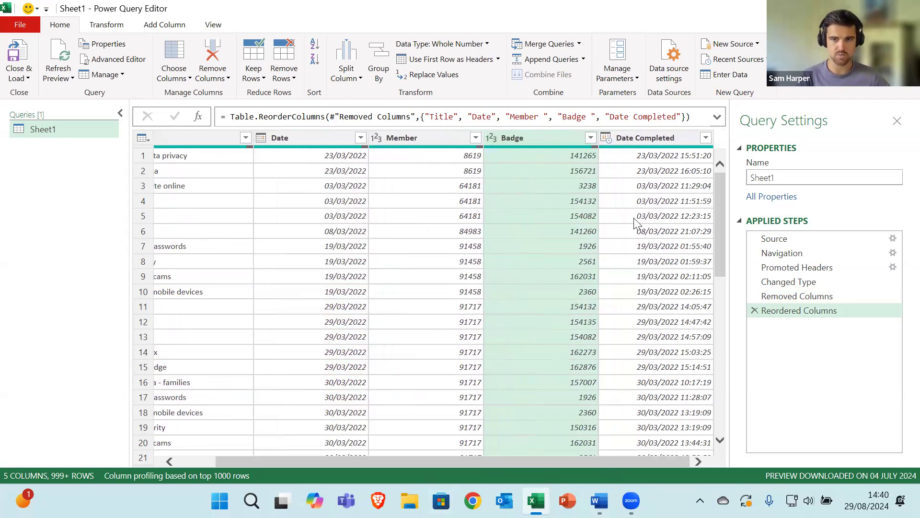
pyautogui.click(671, 137)
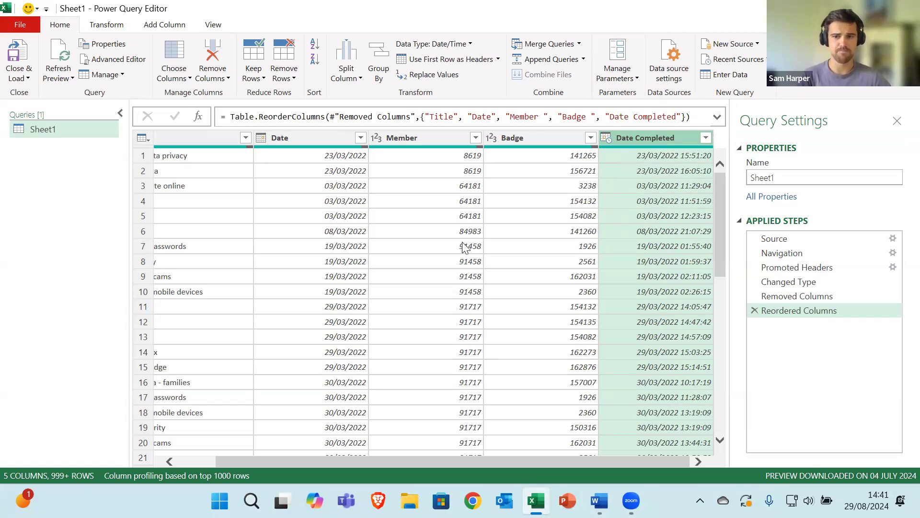
pyautogui.click(356, 80)
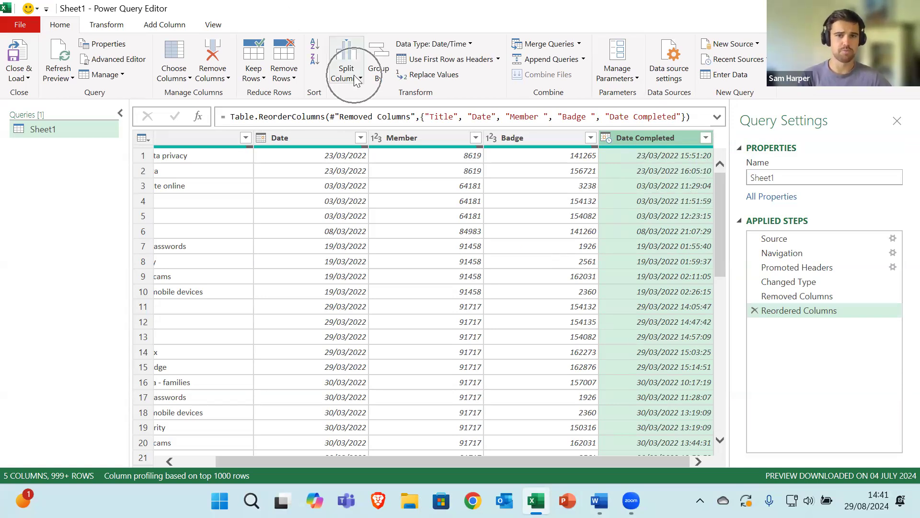
pyautogui.click(356, 81)
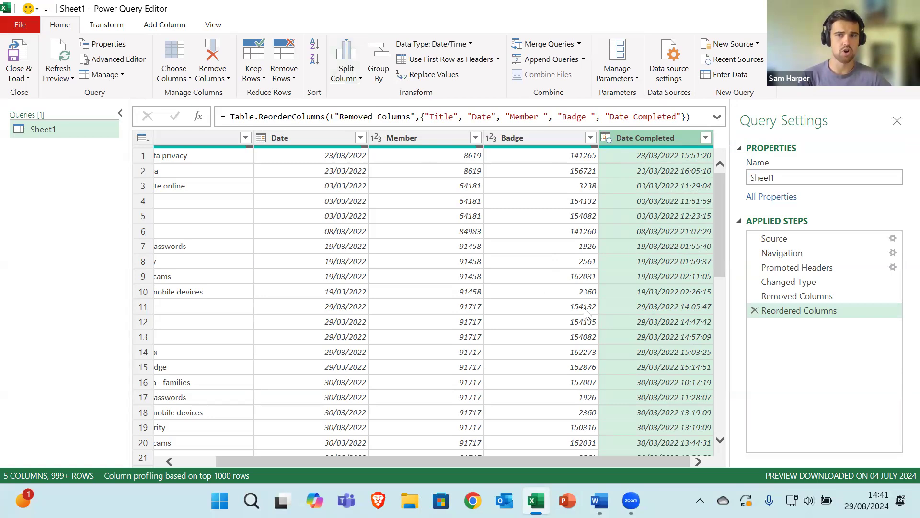
pyautogui.rightClick(652, 141)
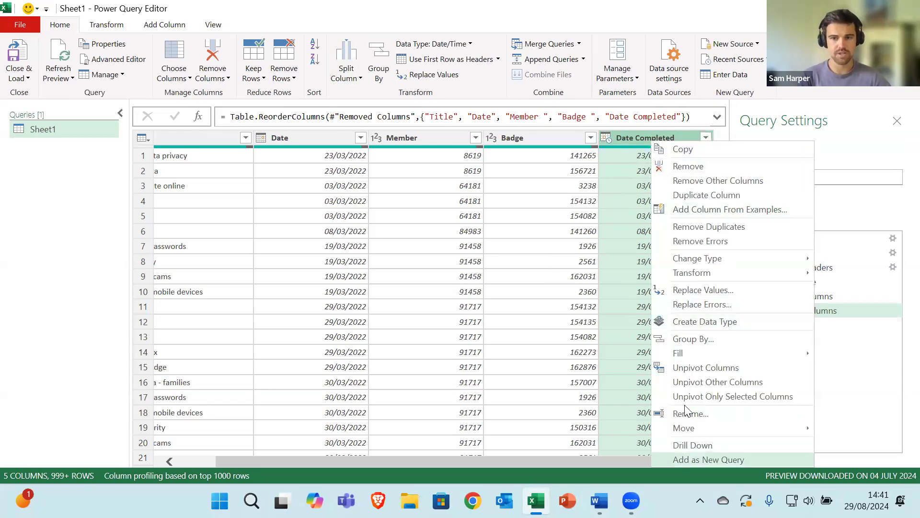
pyautogui.press('Escape')
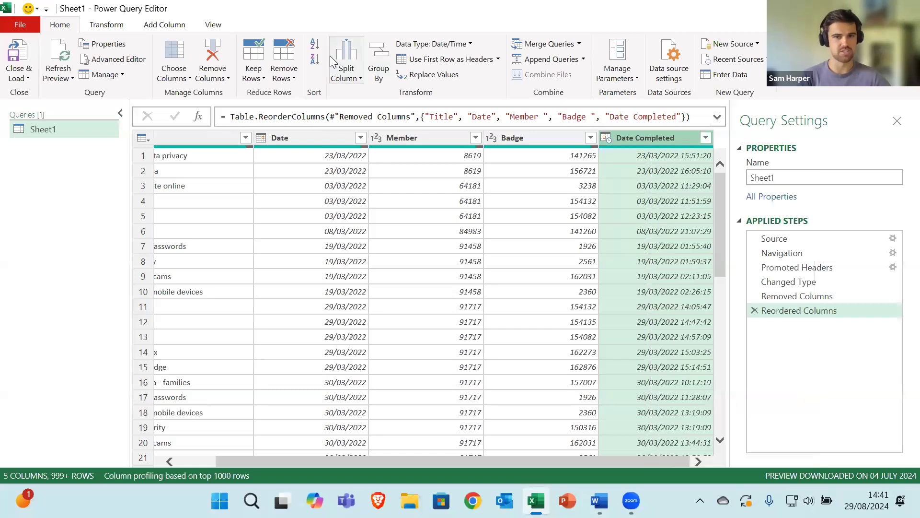
pyautogui.click(359, 65)
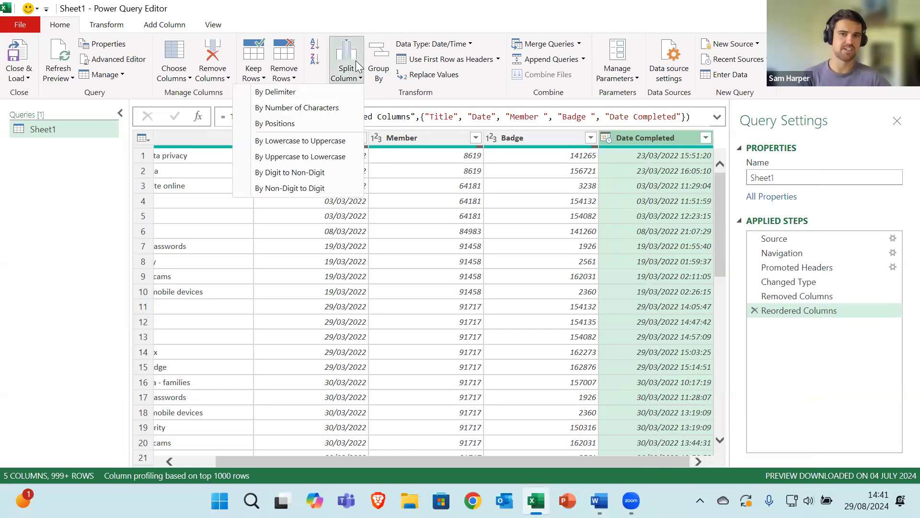
pyautogui.click(333, 93)
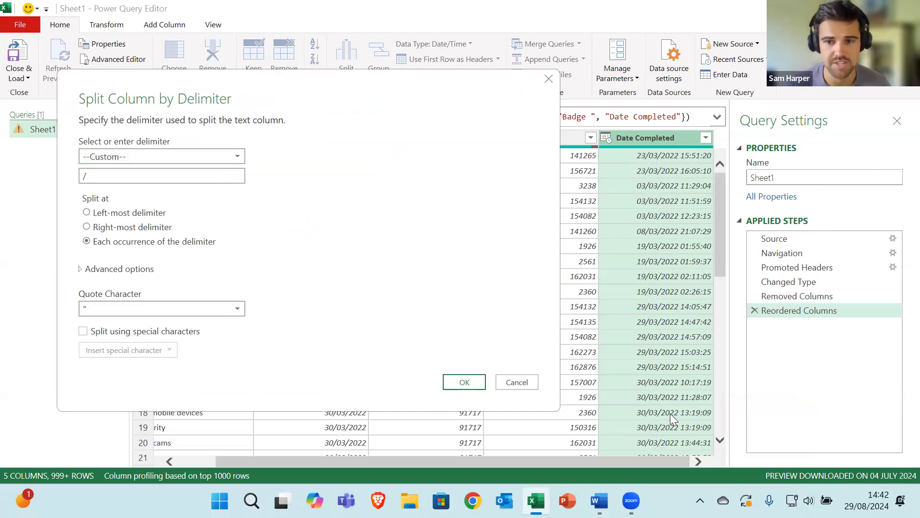
# Step: Split the Date Completed column at each occurrence of a space and check the separate date and time columns
pyautogui.click(238, 157)
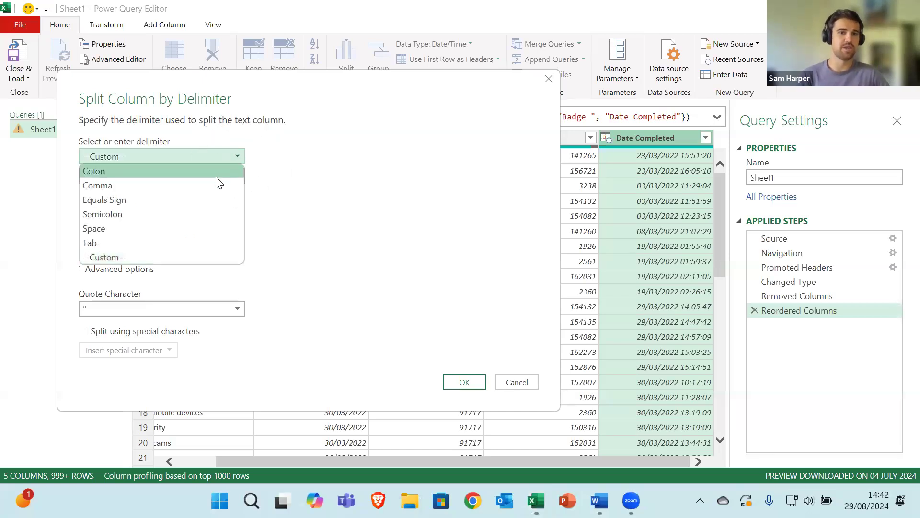
pyautogui.click(184, 230)
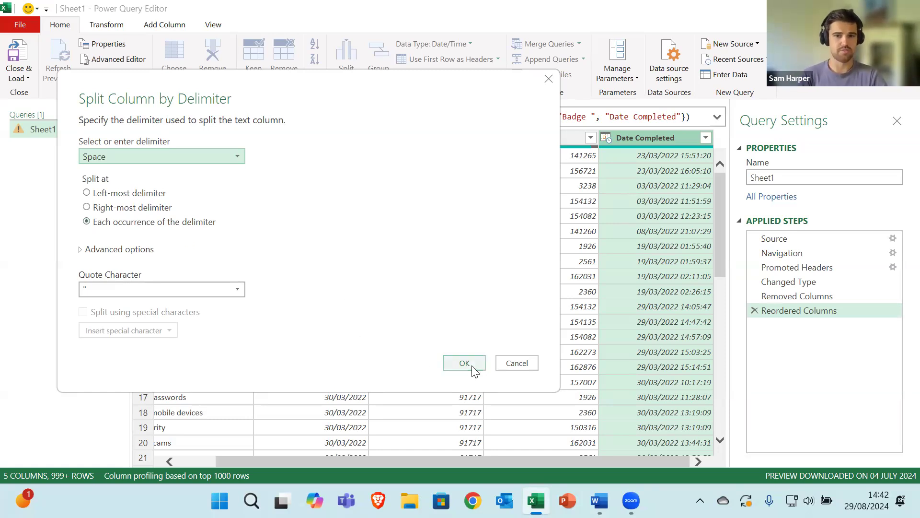
pyautogui.click(232, 156)
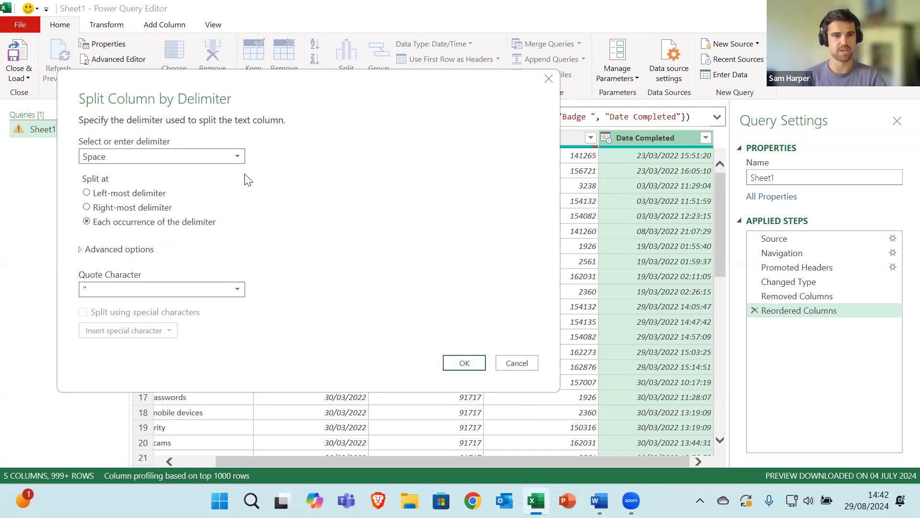
pyautogui.click(237, 157)
pyautogui.click(161, 258)
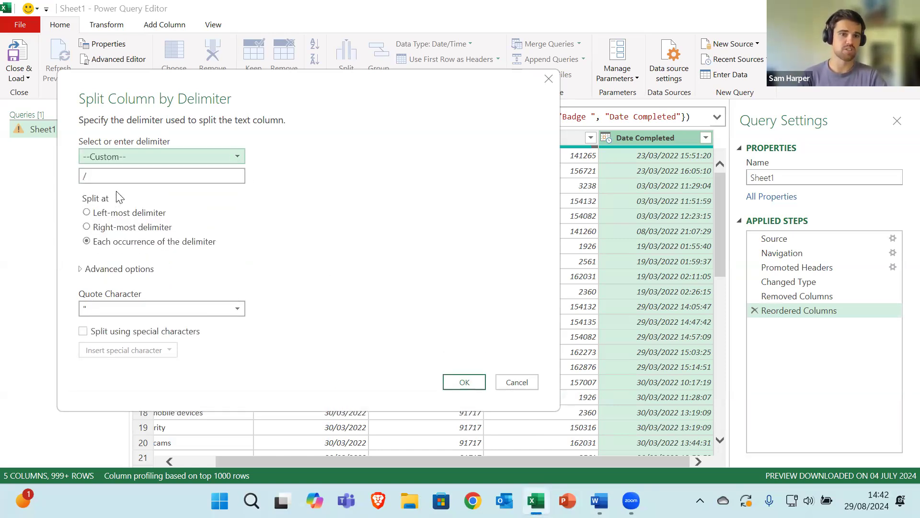
pyautogui.click(197, 160)
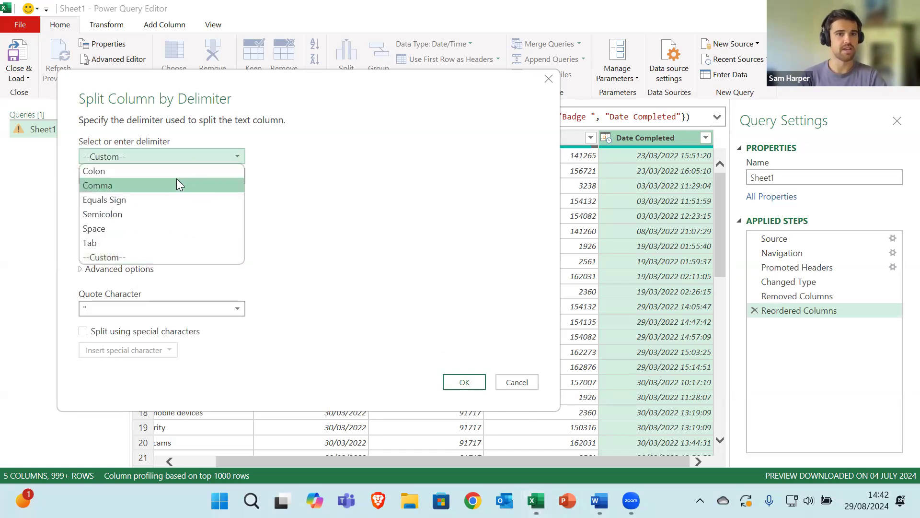
pyautogui.click(167, 228)
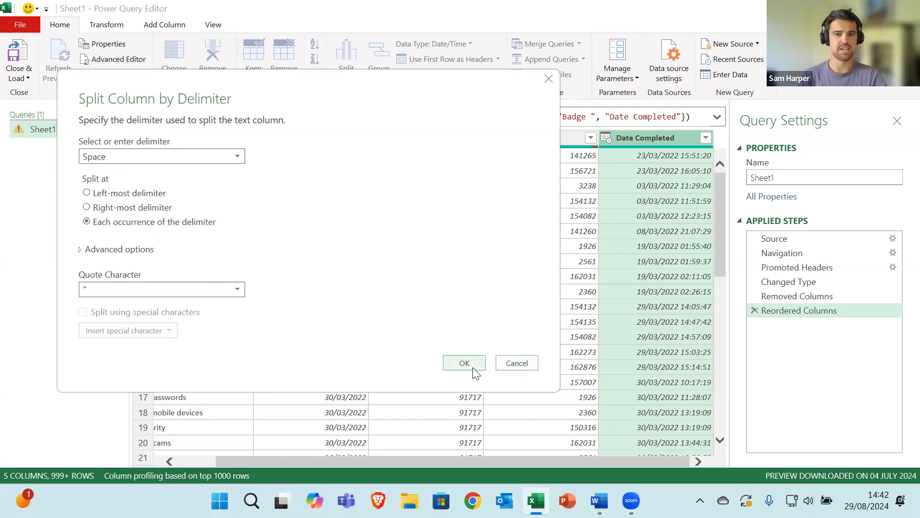
pyautogui.click(473, 367)
pyautogui.moveTo(553, 465); pyautogui.dragTo(669, 469)
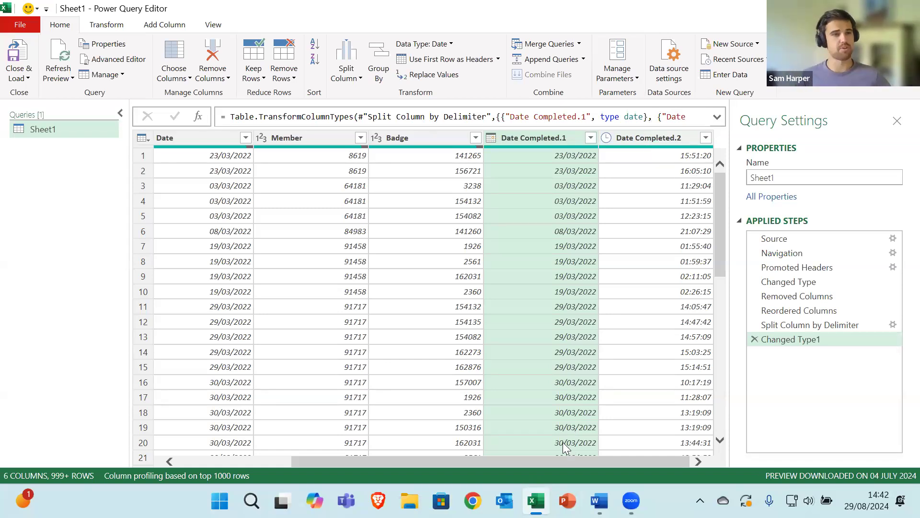
pyautogui.click(655, 139)
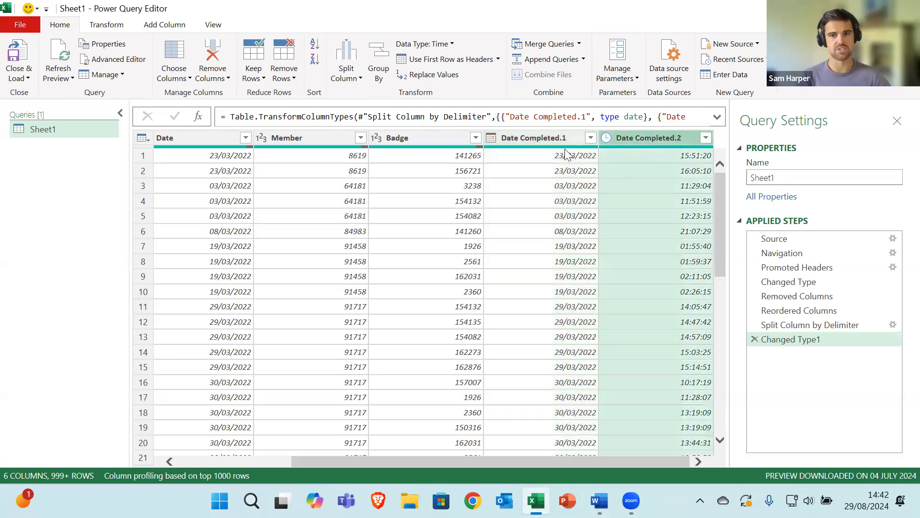
pyautogui.click(531, 435)
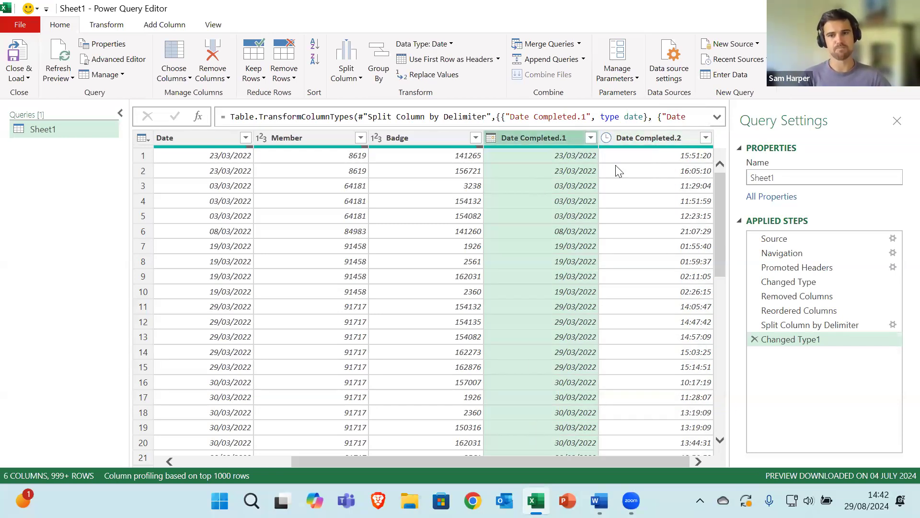
# Step: Undo the Date Completed split by deleting the Split Column by Delimiter and Changed Type1 entries from the applied steps
pyautogui.click(763, 334)
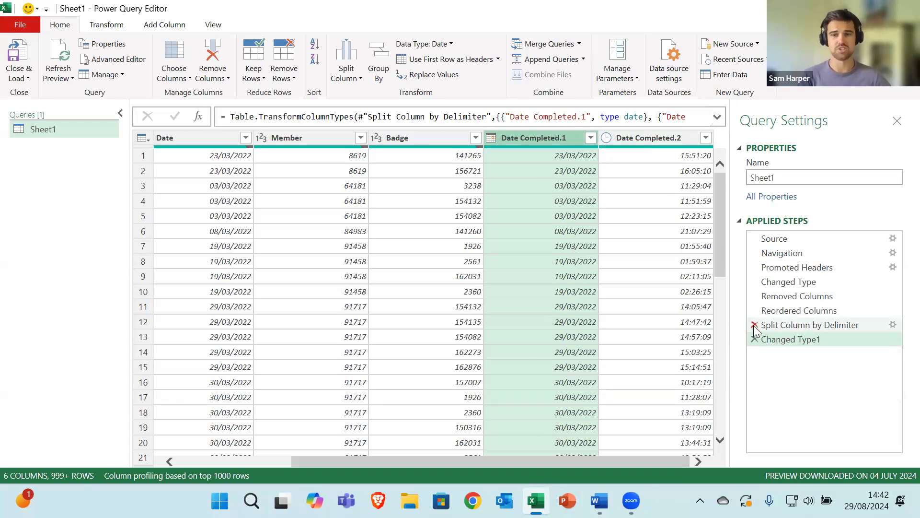
pyautogui.click(754, 326)
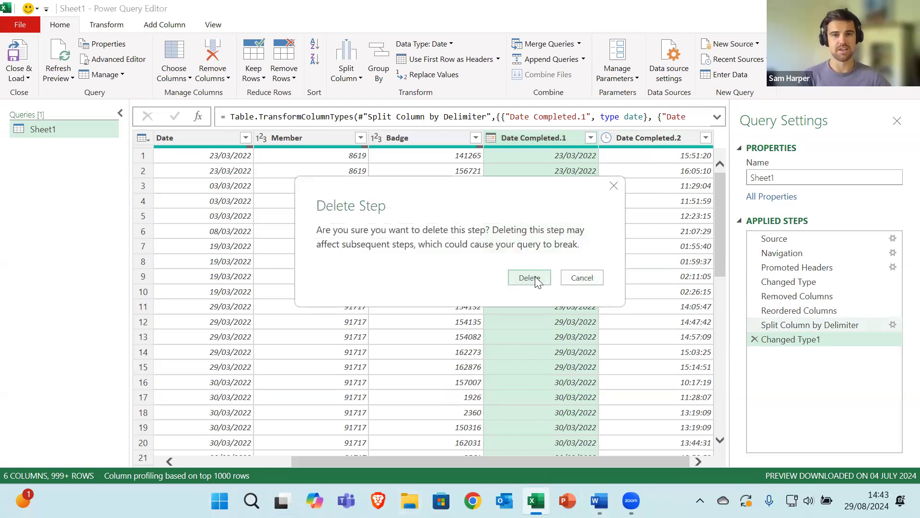
pyautogui.click(534, 277)
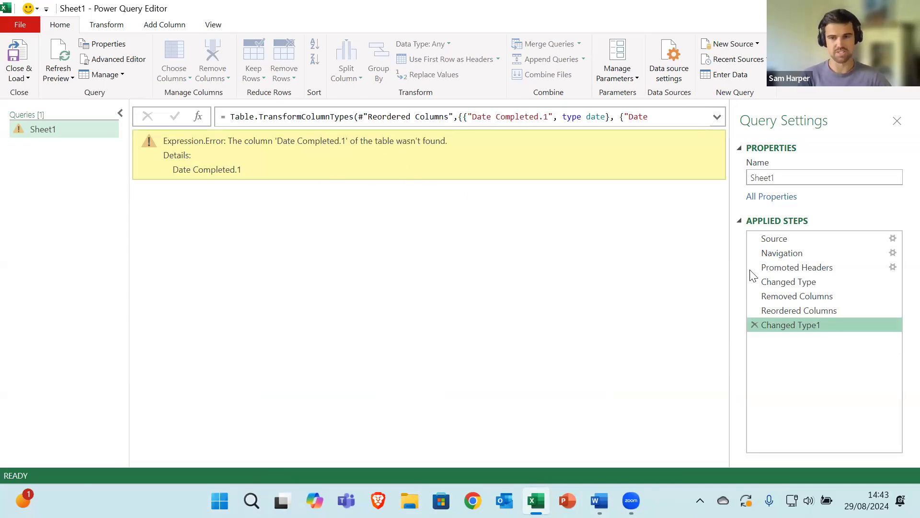
pyautogui.click(756, 323)
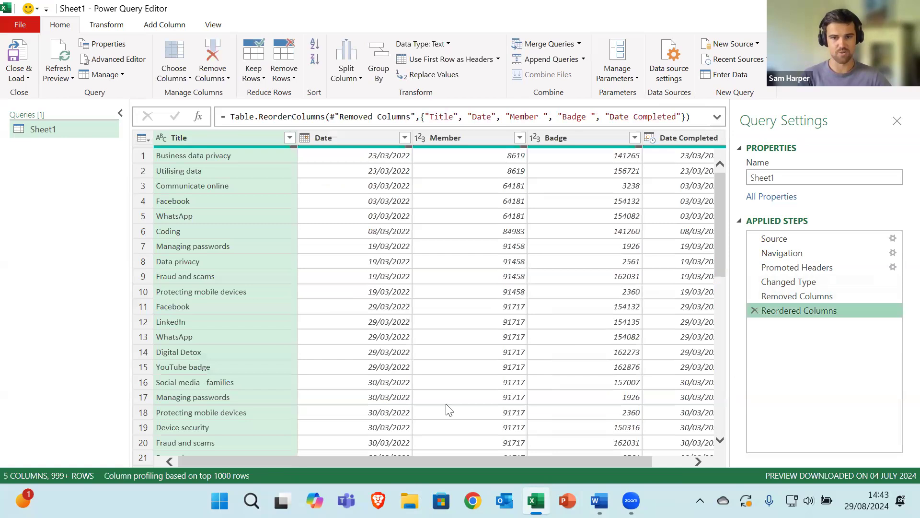
# Step: Remove the Date Completed column and move the Badge column between Date and Member
pyautogui.moveTo(541, 463); pyautogui.dragTo(578, 464)
pyautogui.click(676, 155)
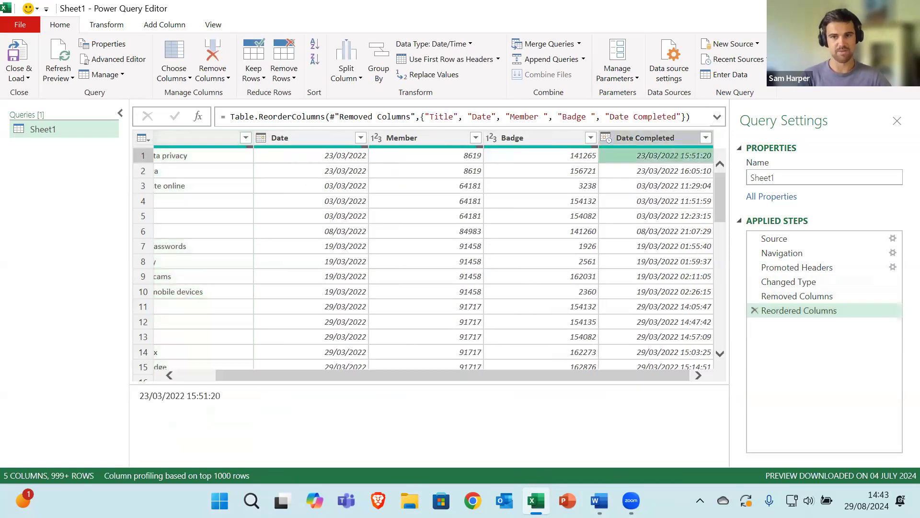
pyautogui.moveTo(599, 376); pyautogui.dragTo(584, 383)
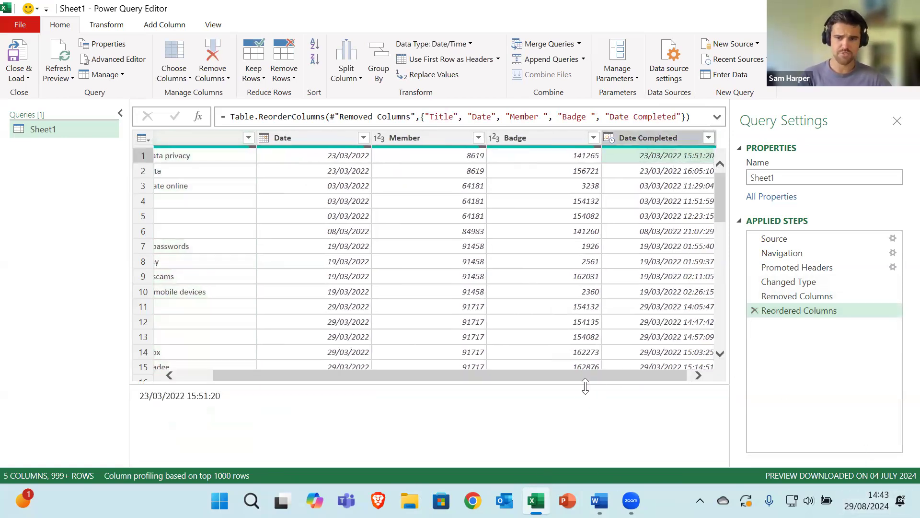
pyautogui.moveTo(588, 464); pyautogui.dragTo(588, 464)
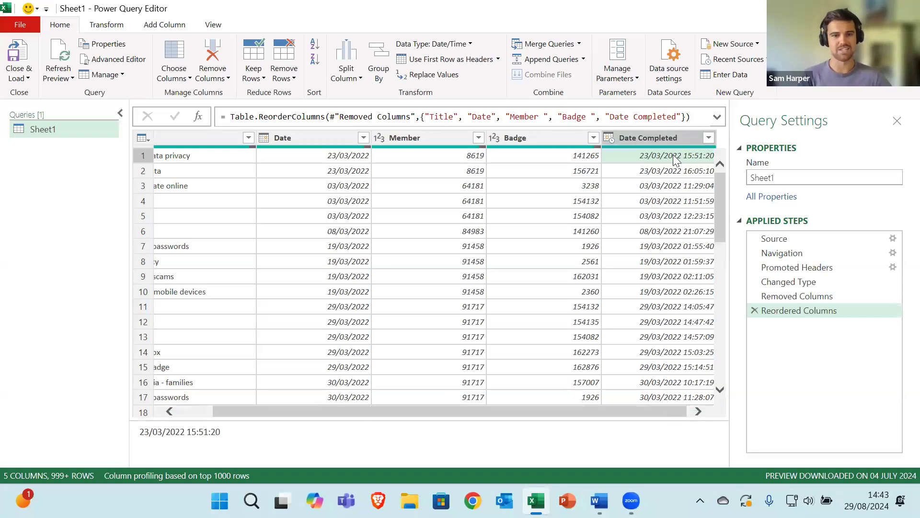
pyautogui.moveTo(658, 422); pyautogui.dragTo(664, 487)
pyautogui.click(672, 235)
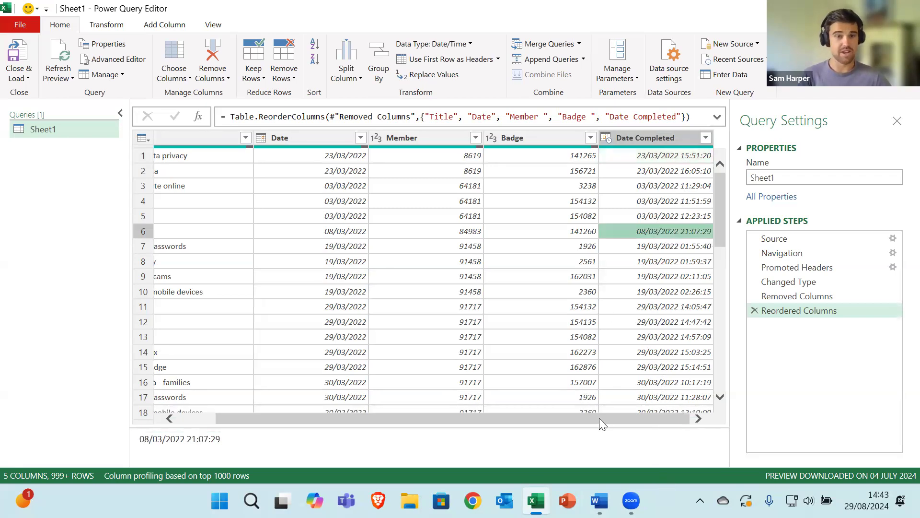
pyautogui.click(649, 139)
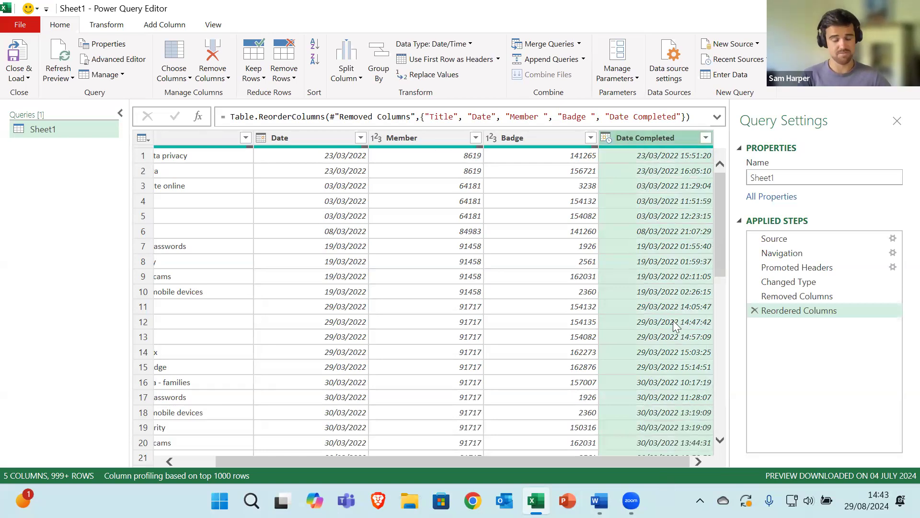
pyautogui.click(214, 57)
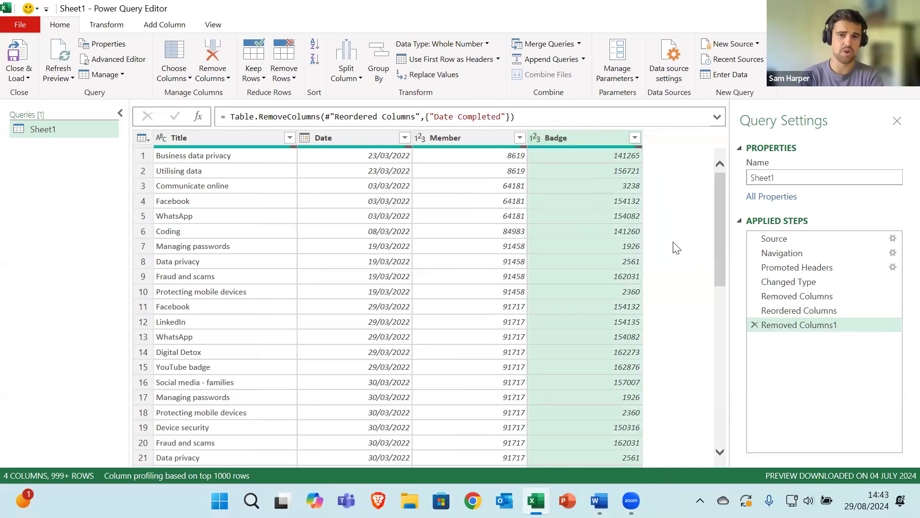
pyautogui.moveTo(602, 136); pyautogui.dragTo(478, 141)
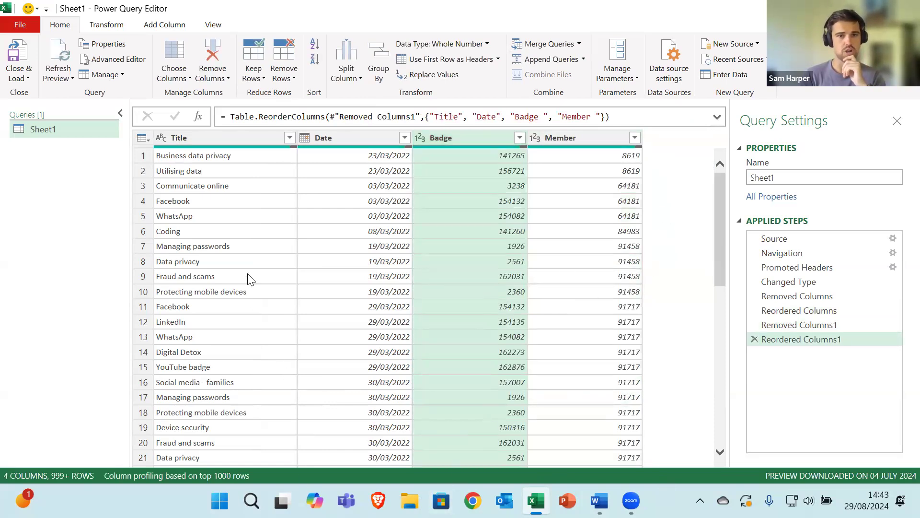
# Step: Look through the badge names in the Title column of the cleaned query
pyautogui.click(240, 156)
pyautogui.click(239, 204)
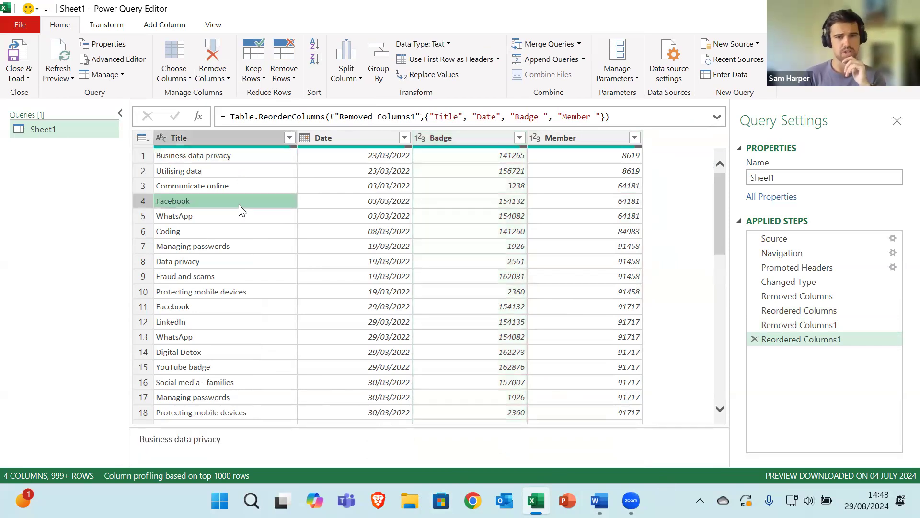
pyautogui.click(255, 311)
pyautogui.scroll(-5, 256, 312)
pyautogui.scroll(5, 256, 311)
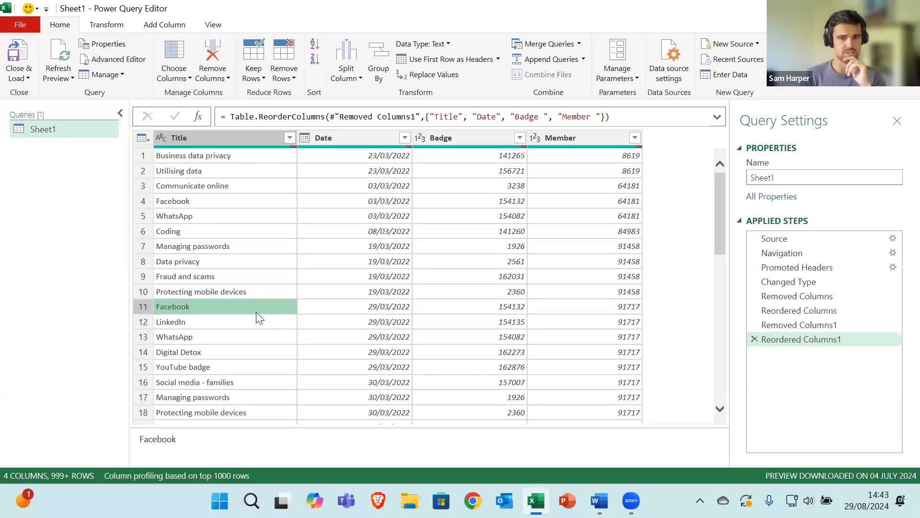
pyautogui.click(237, 172)
pyautogui.scroll(-3, 224, 258)
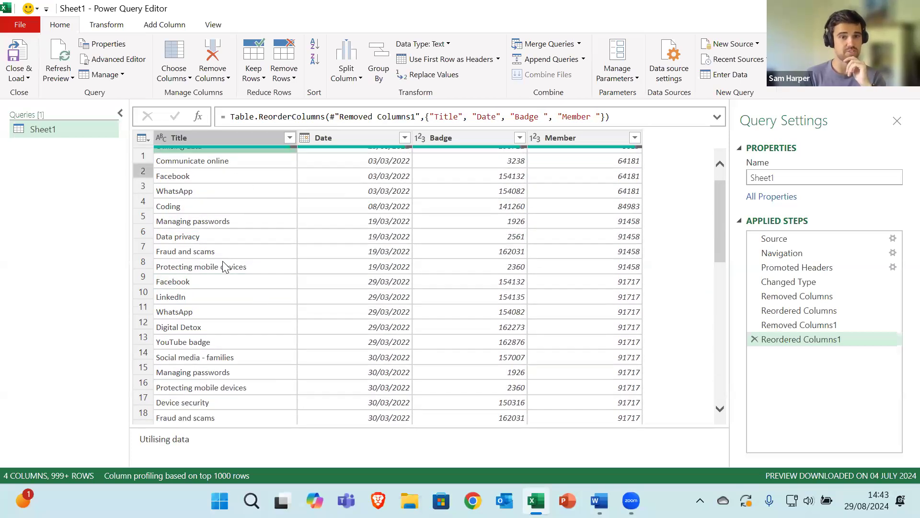
pyautogui.click(224, 269)
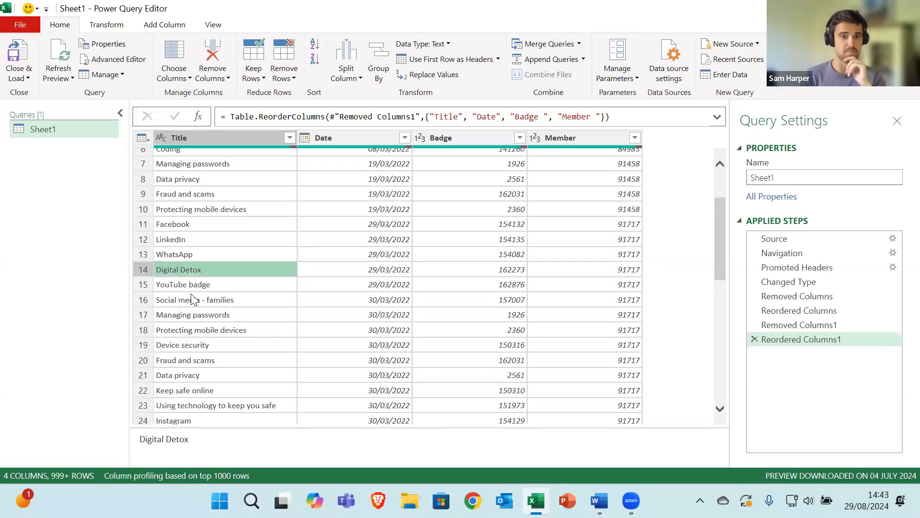
pyautogui.click(210, 346)
pyautogui.scroll(-3, 218, 301)
pyautogui.click(207, 314)
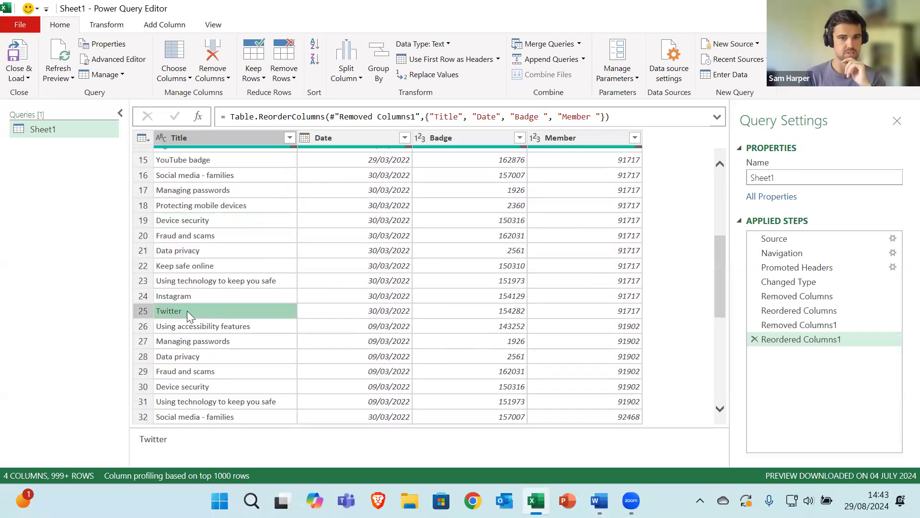
pyautogui.scroll(-4, 189, 321)
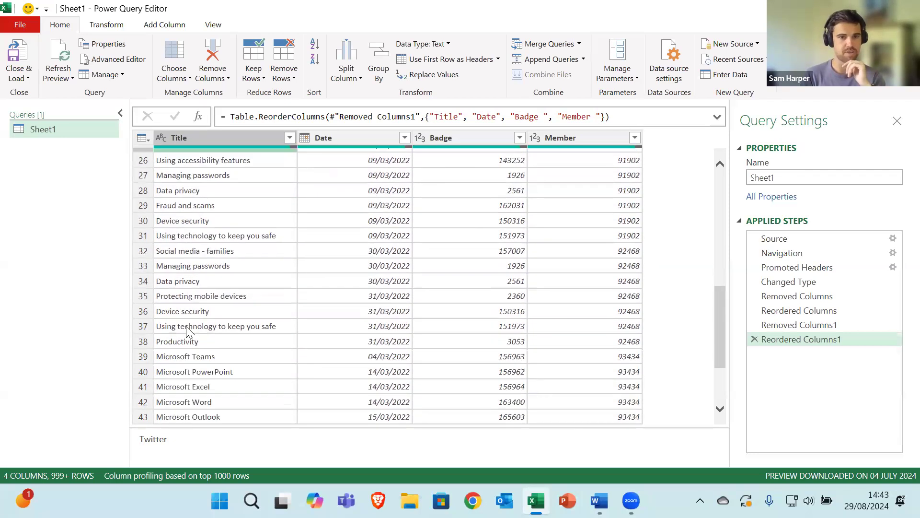
pyautogui.click(196, 330)
pyautogui.scroll(-1, 204, 345)
pyautogui.scroll(-4, 205, 354)
pyautogui.scroll(12, 201, 345)
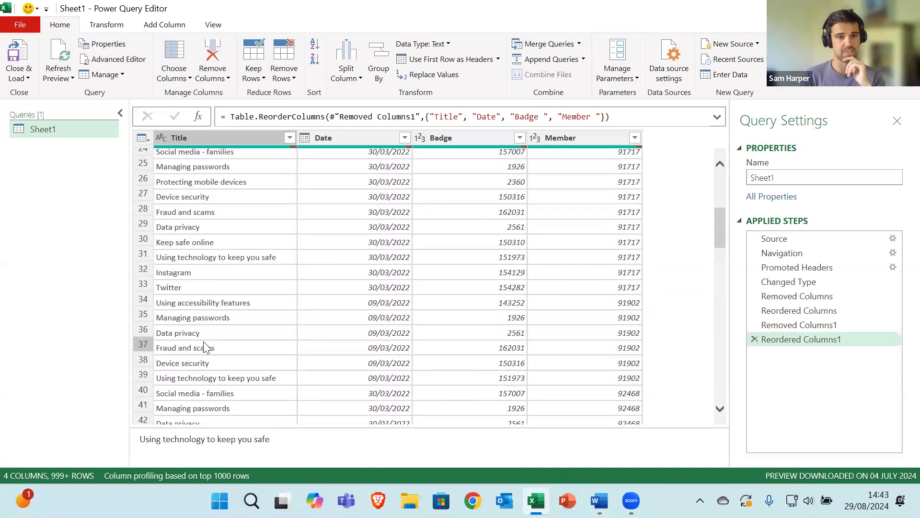
# Step: Examine sample values in the Badge, Member and Date columns of the query preview
pyautogui.click(521, 206)
pyautogui.click(613, 201)
pyautogui.click(472, 188)
pyautogui.click(508, 326)
pyautogui.click(512, 382)
pyautogui.click(366, 215)
pyautogui.click(372, 320)
pyautogui.click(615, 247)
pyautogui.click(581, 336)
pyautogui.click(335, 262)
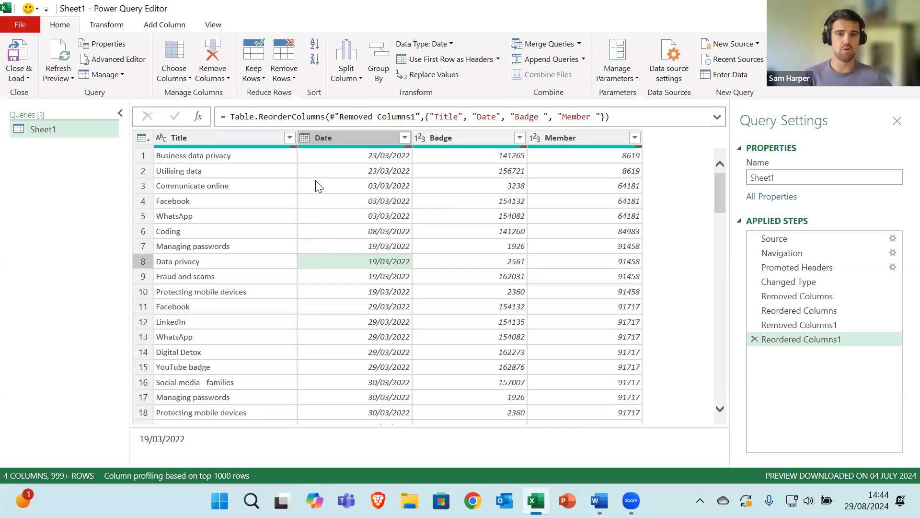
# Step: Load the cleaned query into a worksheet table in the Excel workbook and look through its rows
pyautogui.click(29, 60)
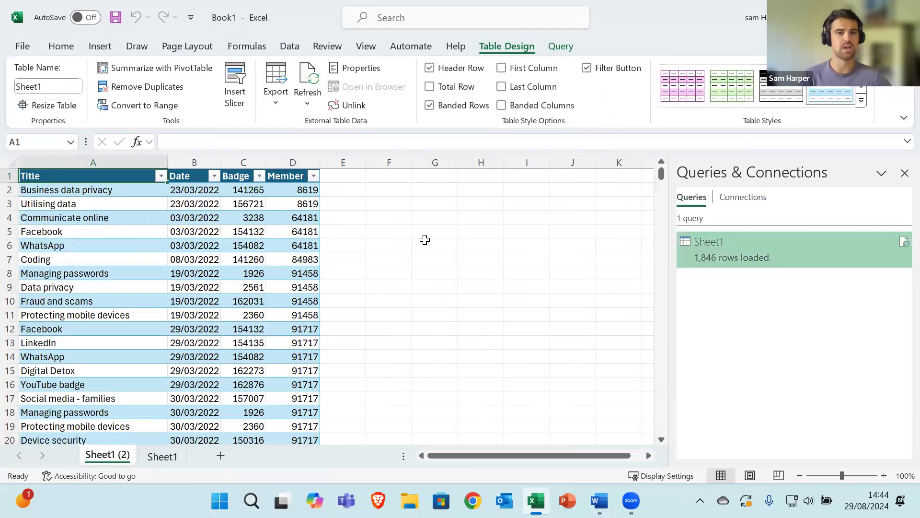
pyautogui.scroll(-20, 381, 253)
pyautogui.scroll(20, 419, 266)
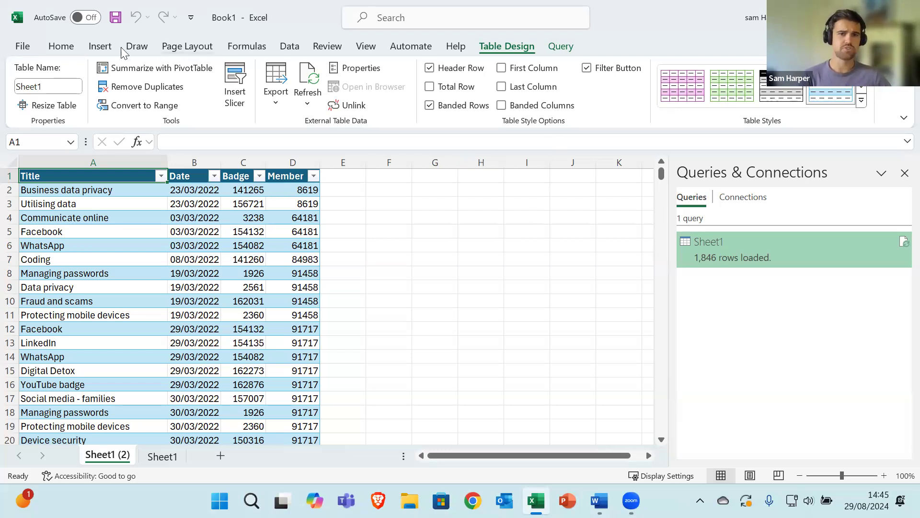
# Step: Insert a PivotTable on a new worksheet, using columns A to D of Sheet1 (2) as the source range
pyautogui.click(102, 47)
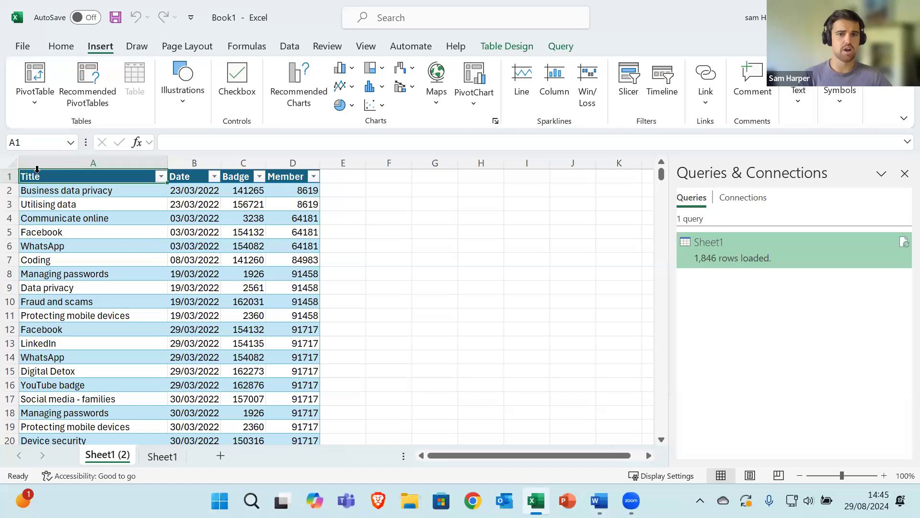
pyautogui.moveTo(57, 162); pyautogui.dragTo(303, 160)
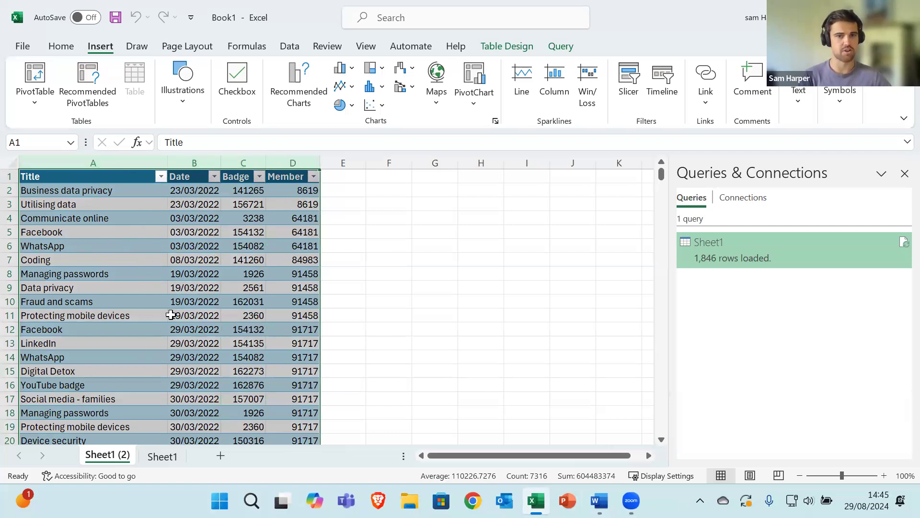
pyautogui.click(34, 79)
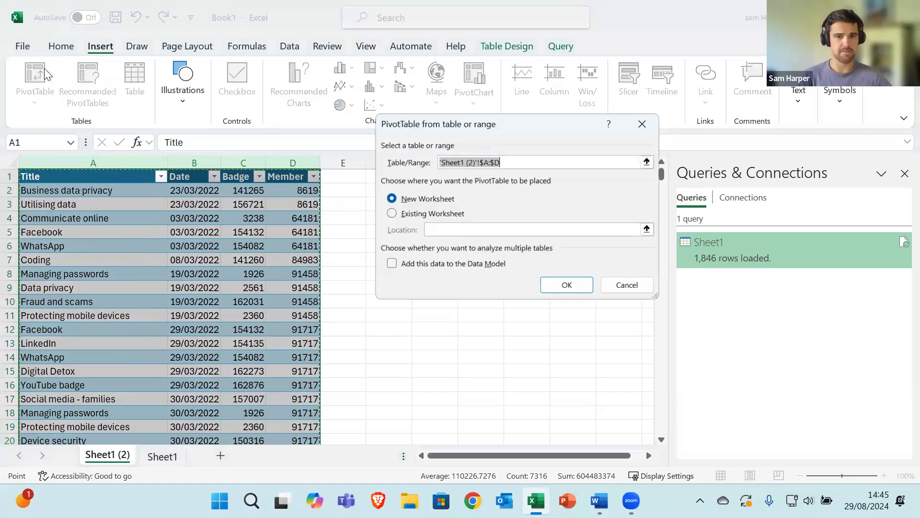
pyautogui.moveTo(506, 129); pyautogui.dragTo(527, 170)
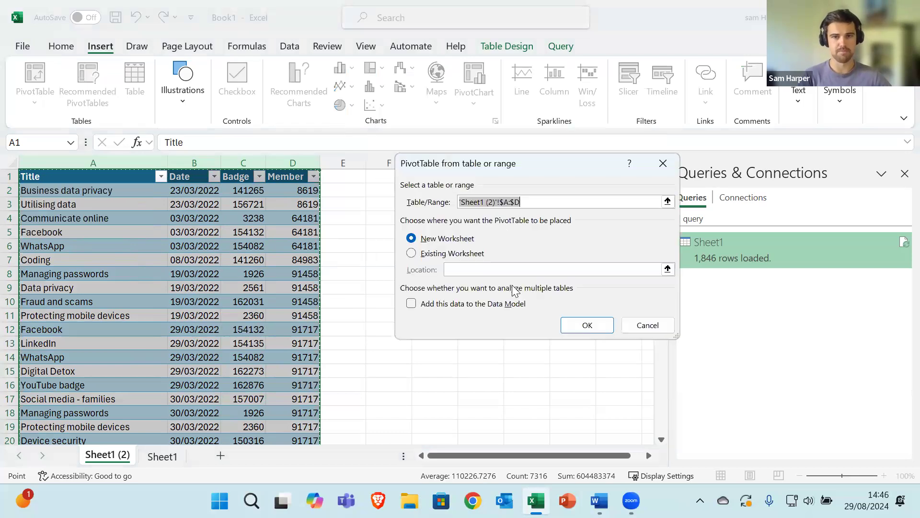
pyautogui.click(455, 206)
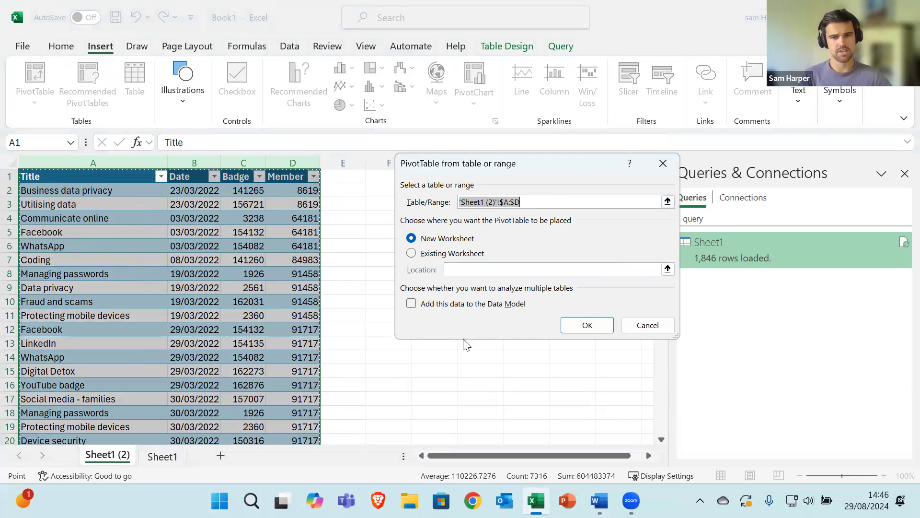
pyautogui.click(411, 255)
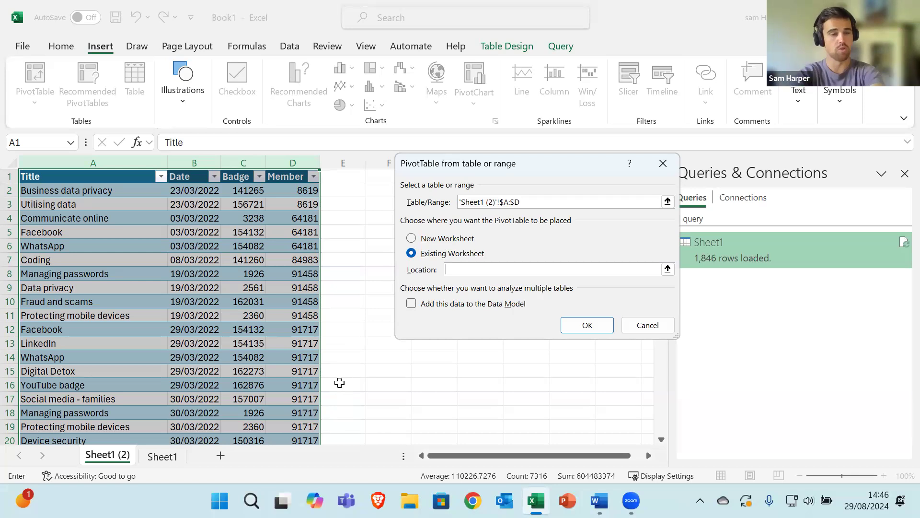
pyautogui.click(417, 238)
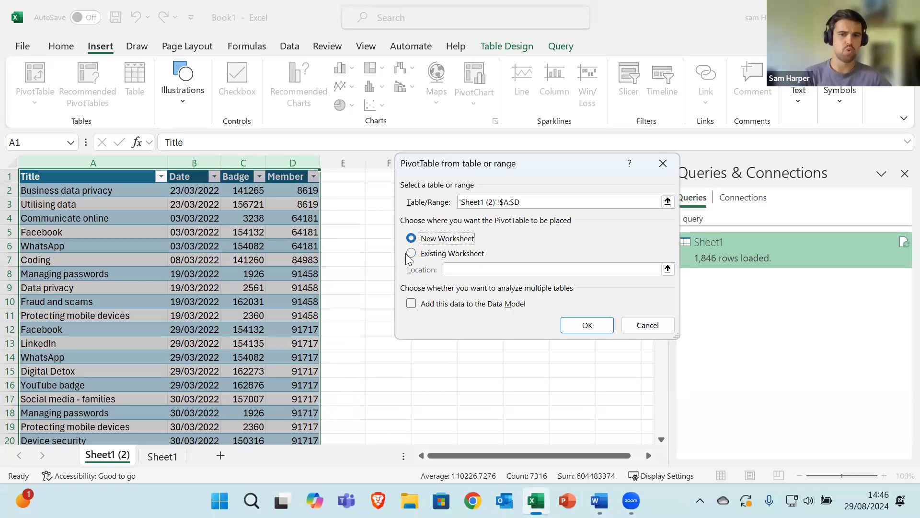
pyautogui.click(167, 469)
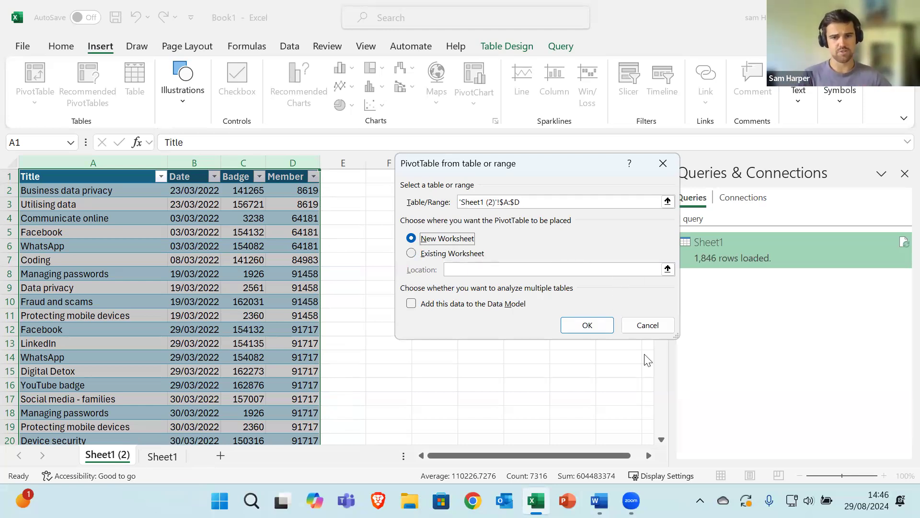
pyautogui.click(588, 326)
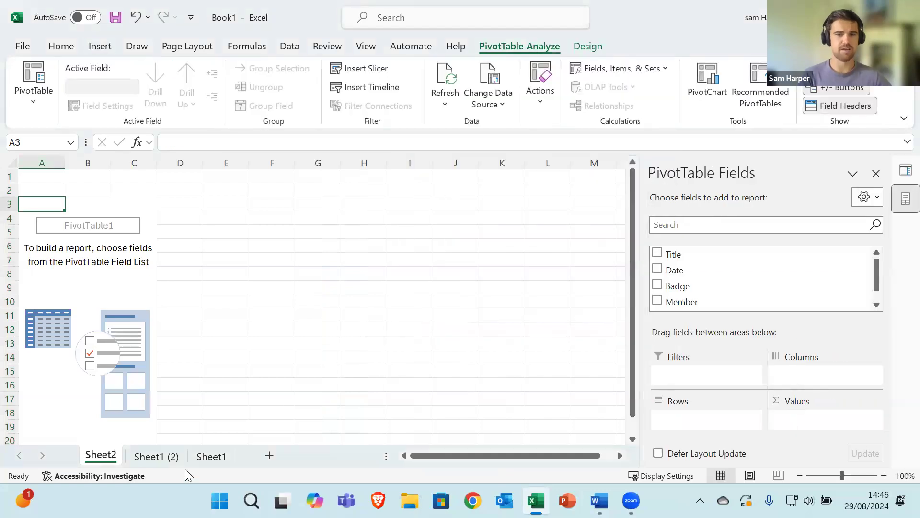
# Step: Look at the source table on Sheet1 (2) and the blank PivotTable report on Sheet2
pyautogui.click(148, 457)
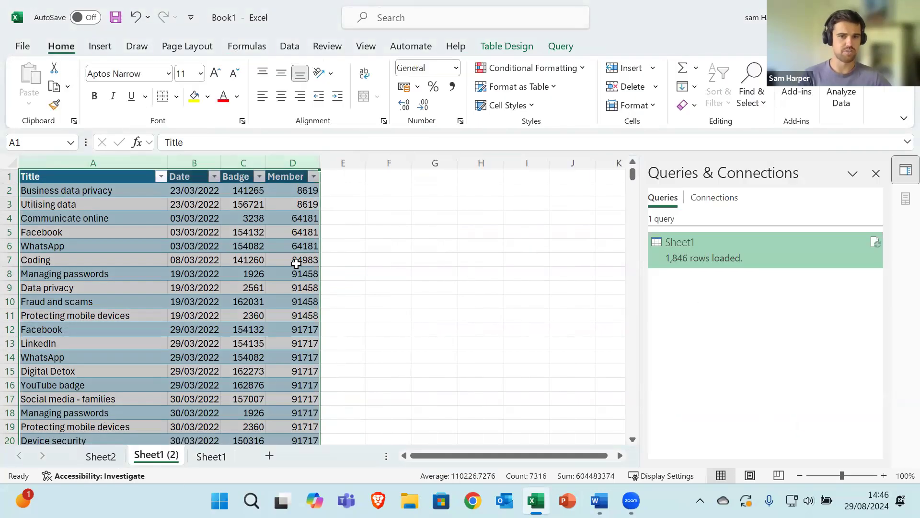
pyautogui.click(107, 465)
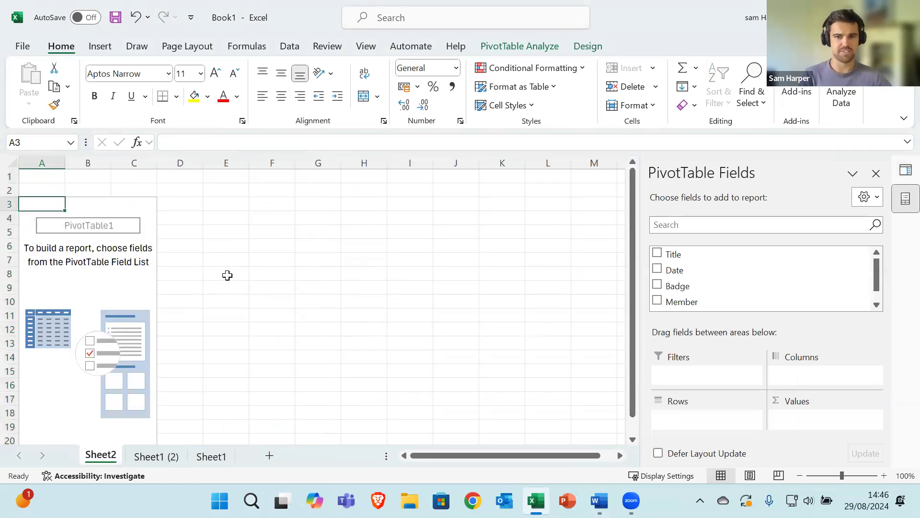
pyautogui.click(98, 247)
pyautogui.scroll(-4, 144, 257)
pyautogui.scroll(4, 137, 255)
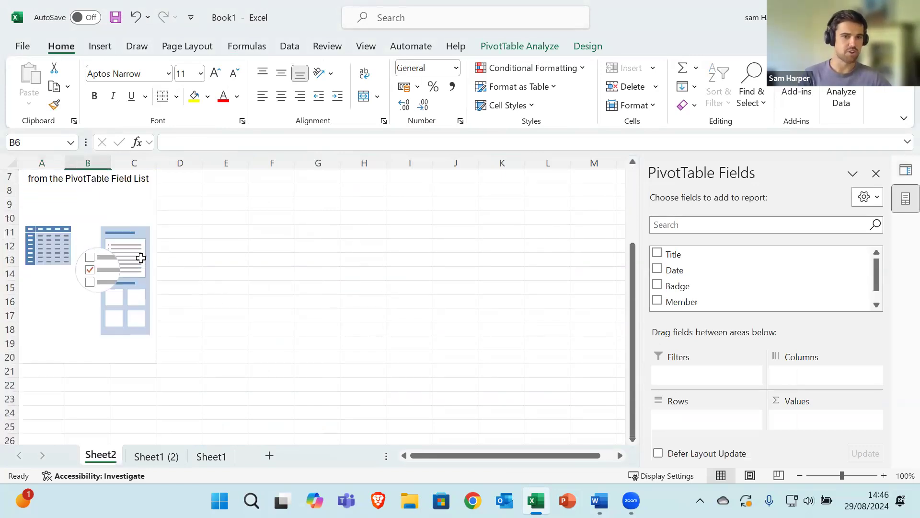
pyautogui.click(116, 209)
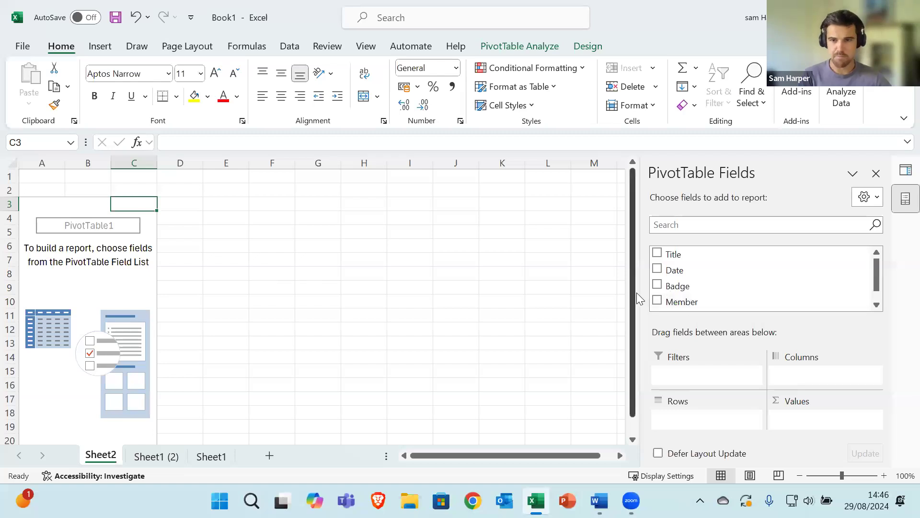
# Step: Place the Title field in the PivotTable's rows and look through the listed badge titles
pyautogui.moveTo(640, 298); pyautogui.dragTo(405, 278)
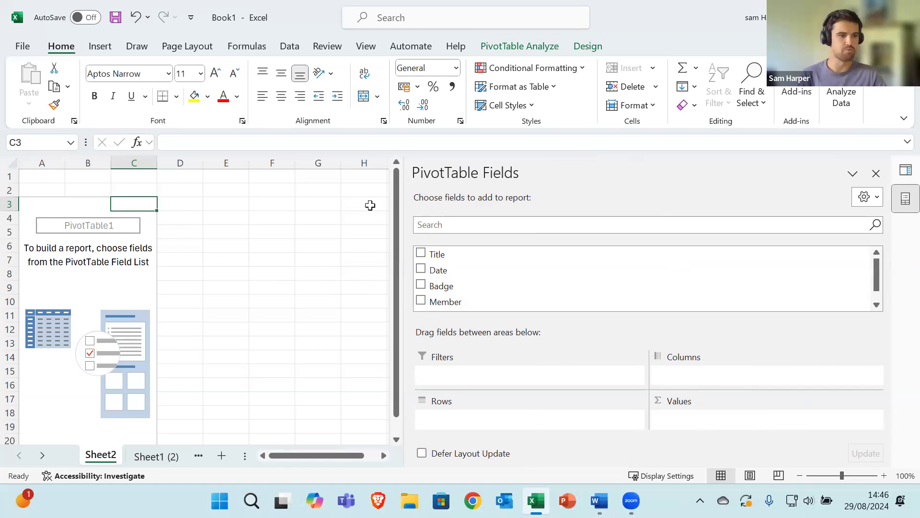
pyautogui.click(443, 254)
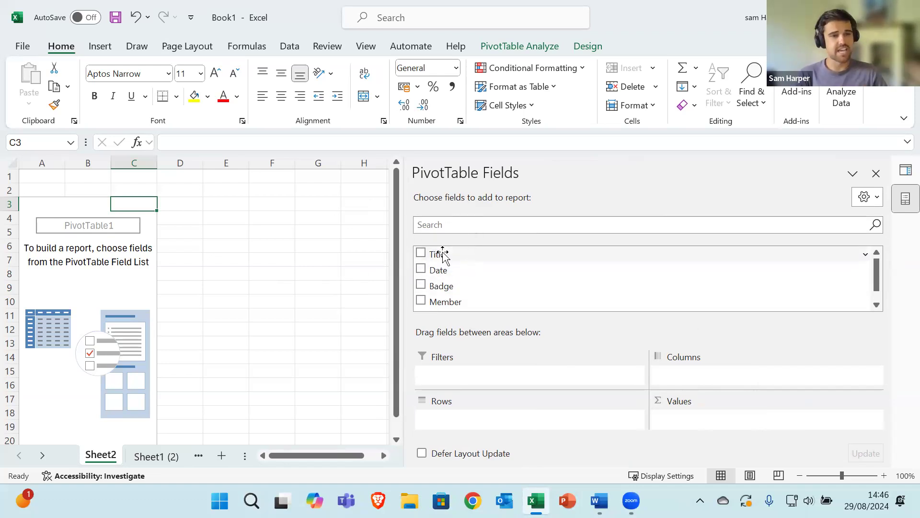
pyautogui.moveTo(466, 254); pyautogui.dragTo(495, 415)
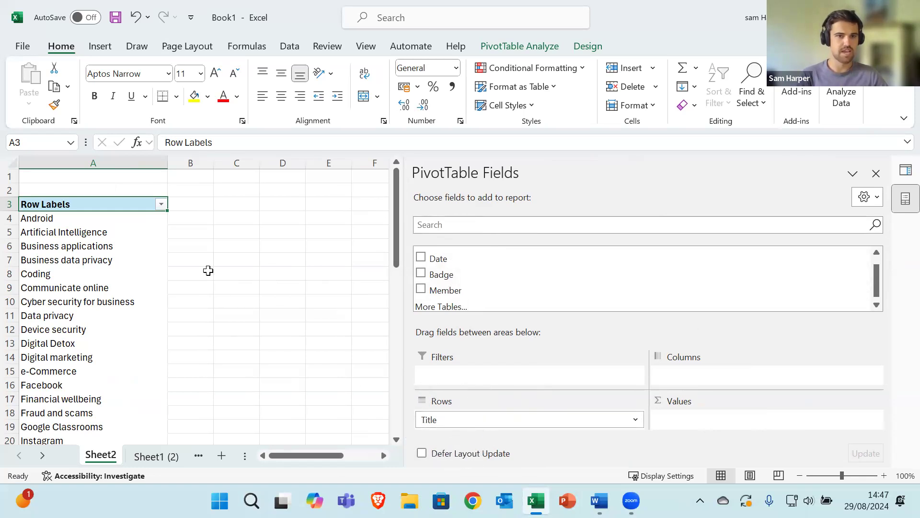
pyautogui.scroll(-11, 96, 268)
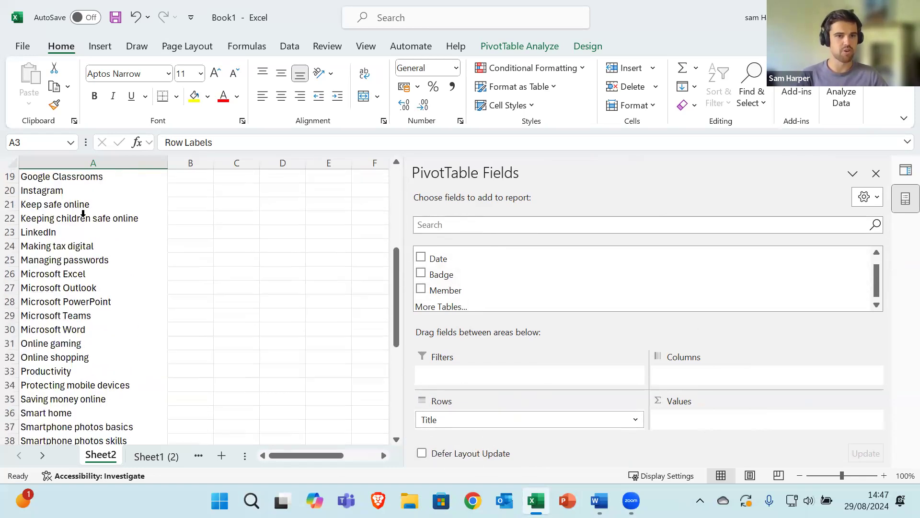
pyautogui.scroll(11, 111, 345)
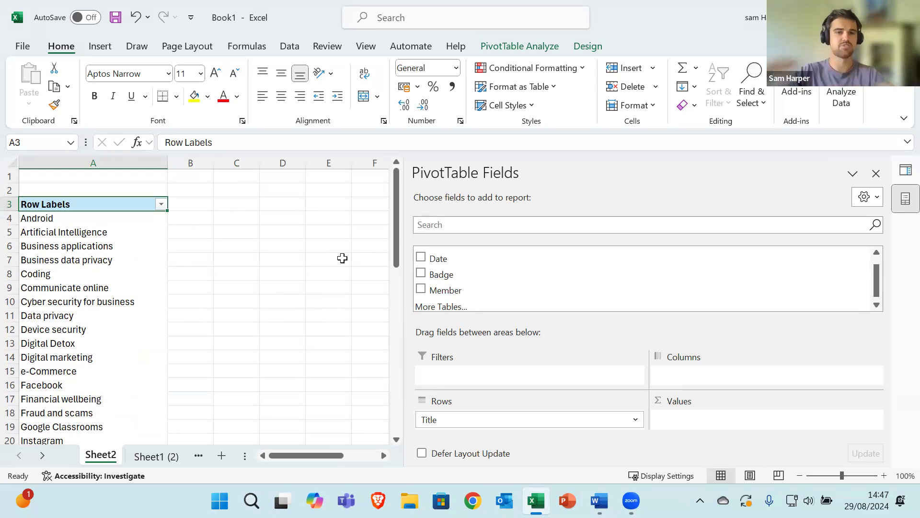
# Step: Place the Date field in the PivotTable's columns
pyautogui.click(452, 259)
pyautogui.moveTo(453, 260); pyautogui.dragTo(694, 378)
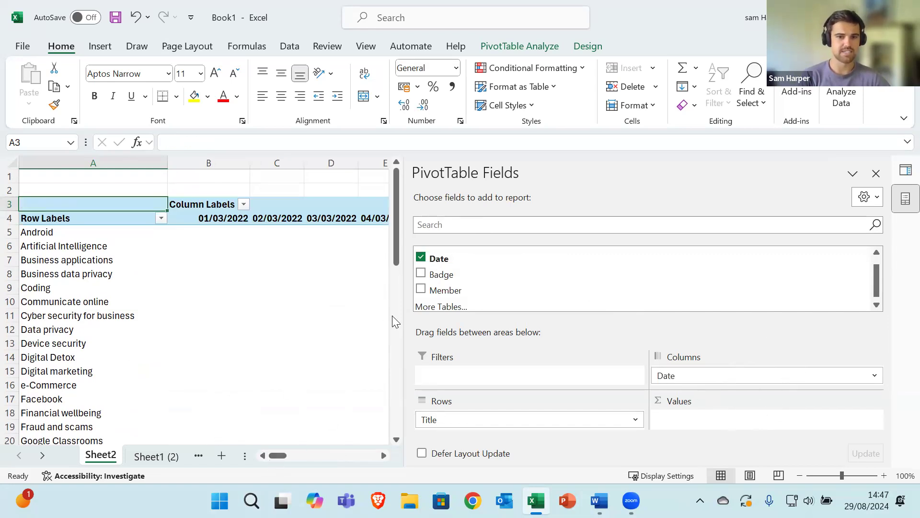
pyautogui.moveTo(405, 314); pyautogui.dragTo(754, 317)
# Step: Examine the PivotTable's title rows, date columns and the cells where they intersect
pyautogui.scroll(-8, 286, 357)
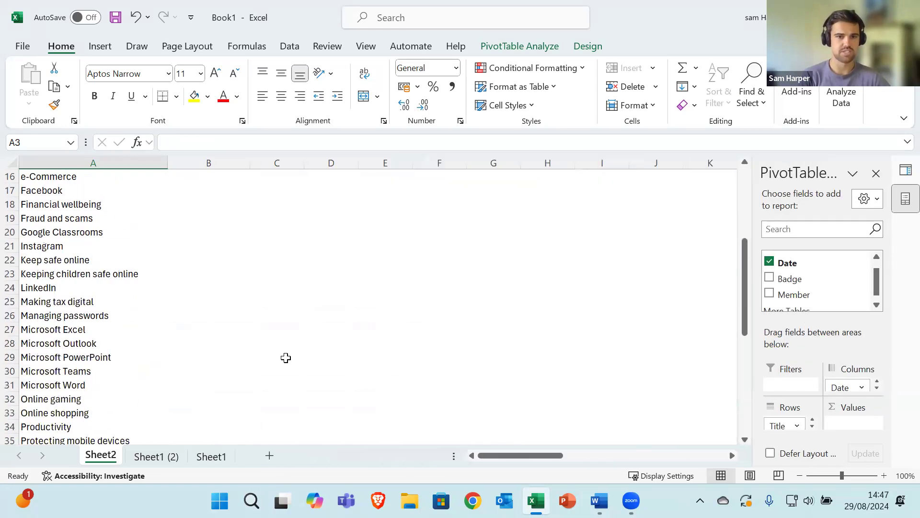
pyautogui.scroll(-4, 240, 370)
pyautogui.scroll(12, 122, 389)
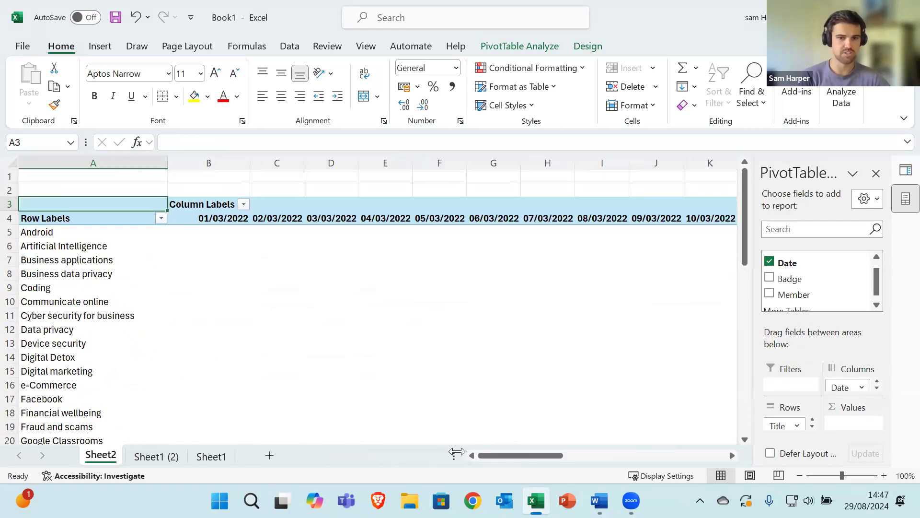
pyautogui.moveTo(524, 453); pyautogui.dragTo(387, 426)
pyautogui.moveTo(758, 277); pyautogui.dragTo(493, 300)
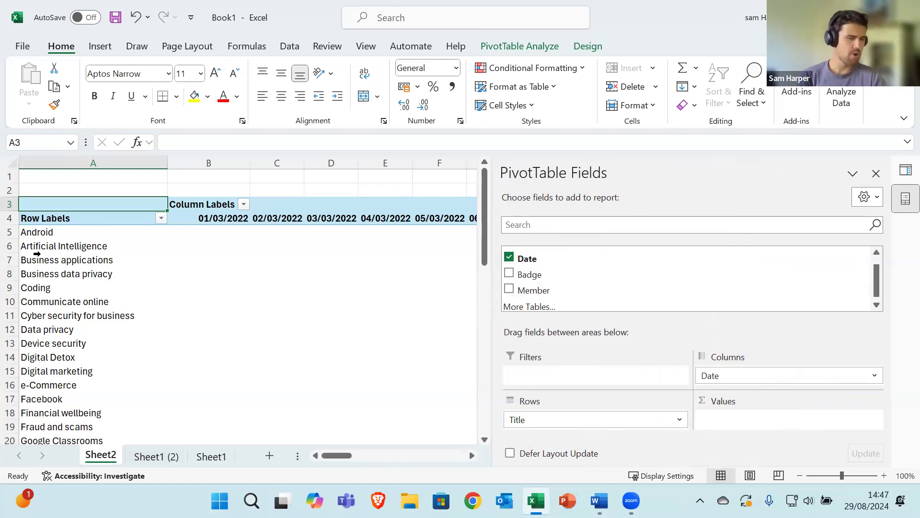
pyautogui.scroll(-2, 215, 250)
pyautogui.scroll(2, 205, 251)
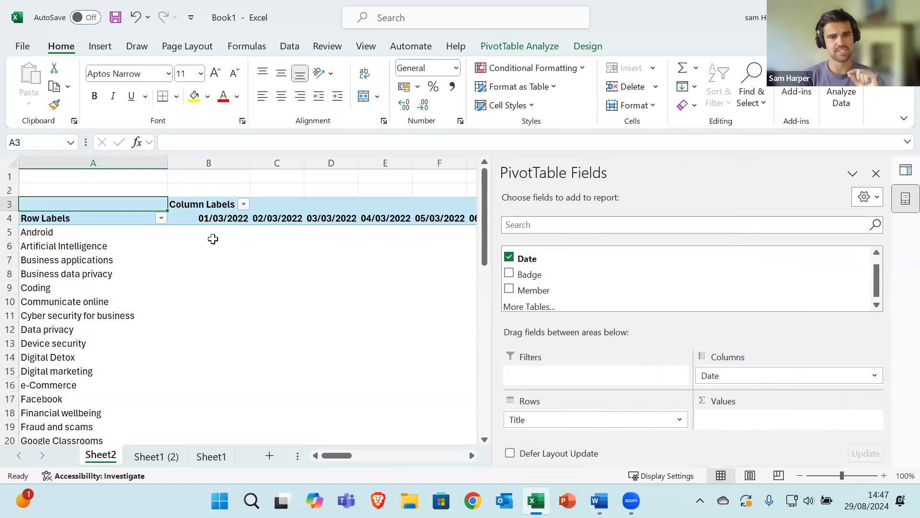
pyautogui.click(213, 241)
pyautogui.click(215, 232)
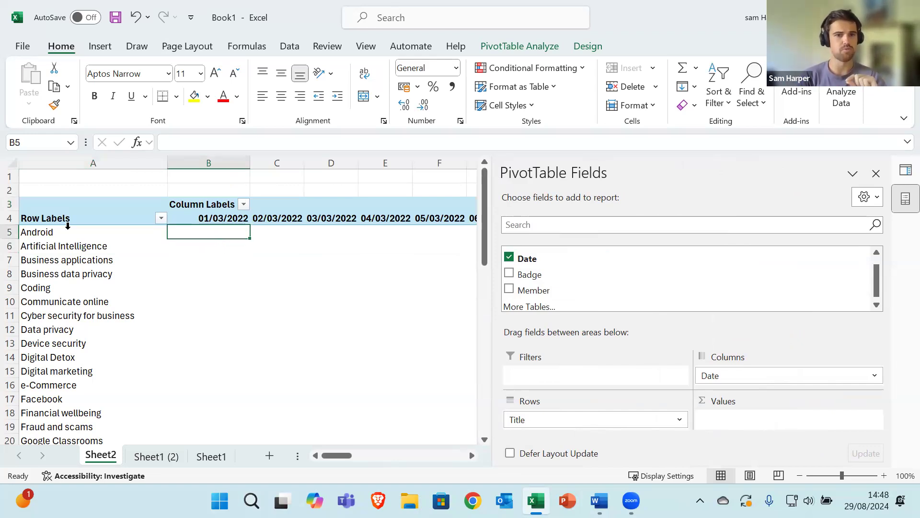
pyautogui.click(228, 261)
pyautogui.click(224, 332)
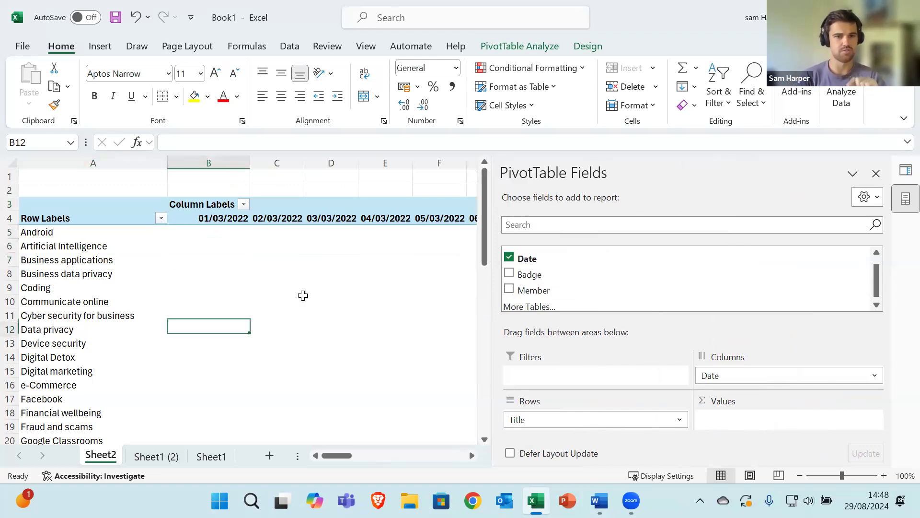
# Step: Add the Badge field to the PivotTable's values
pyautogui.moveTo(343, 456); pyautogui.dragTo(240, 449)
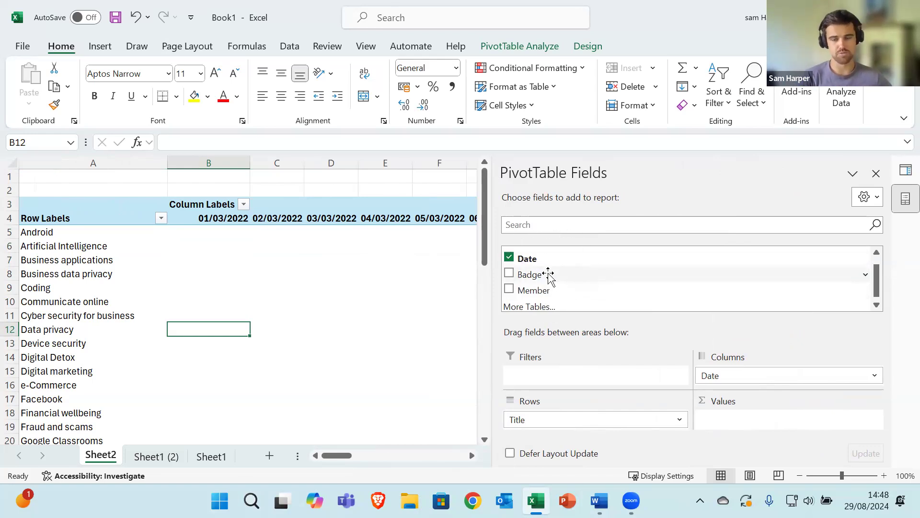
pyautogui.moveTo(548, 274); pyautogui.dragTo(742, 424)
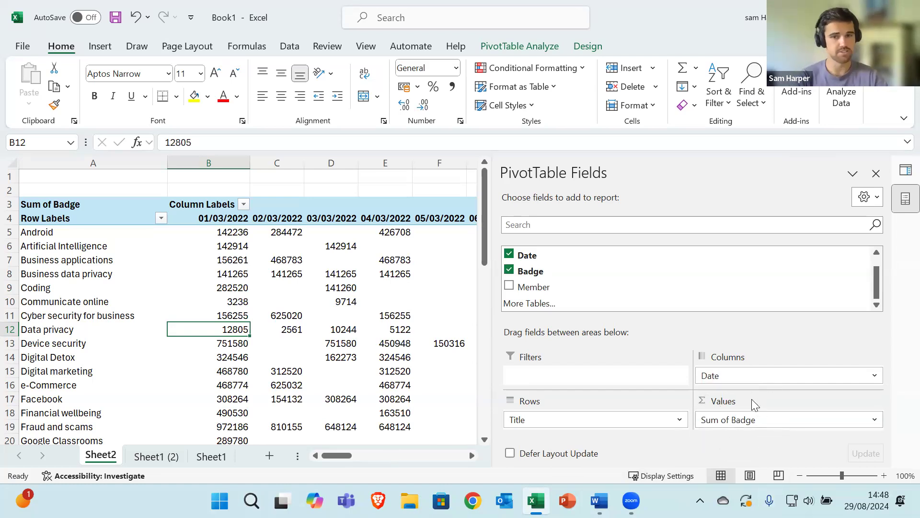
pyautogui.moveTo(490, 299); pyautogui.dragTo(741, 299)
# Step: Review the summed Badge values for each title and date, down to the Grand Total row
pyautogui.click(244, 241)
pyautogui.click(243, 233)
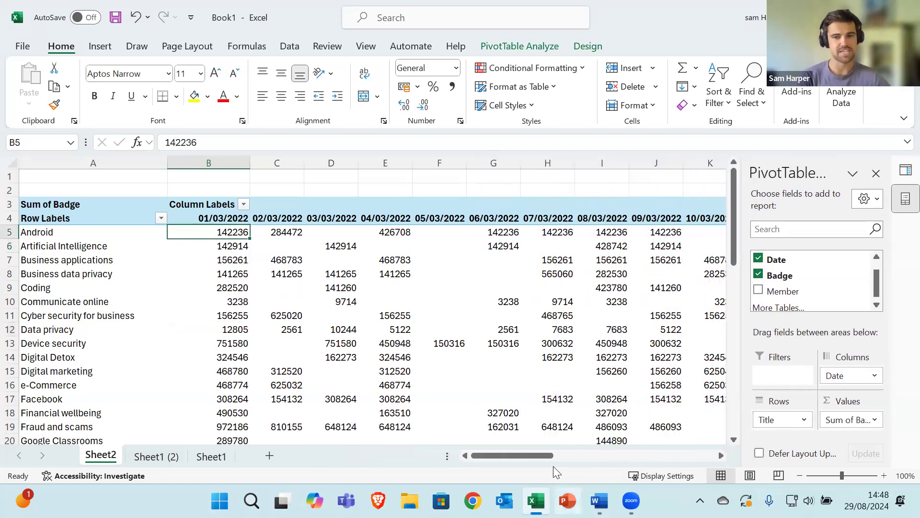
pyautogui.moveTo(552, 456); pyautogui.dragTo(358, 372)
pyautogui.scroll(-15, 659, 422)
pyautogui.scroll(2, 468, 353)
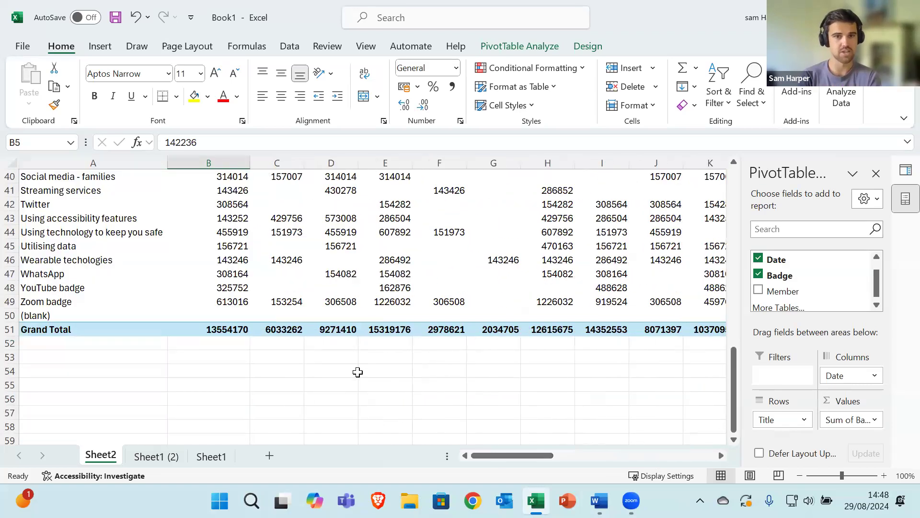
pyautogui.scroll(6, 355, 365)
pyautogui.scroll(7, 351, 359)
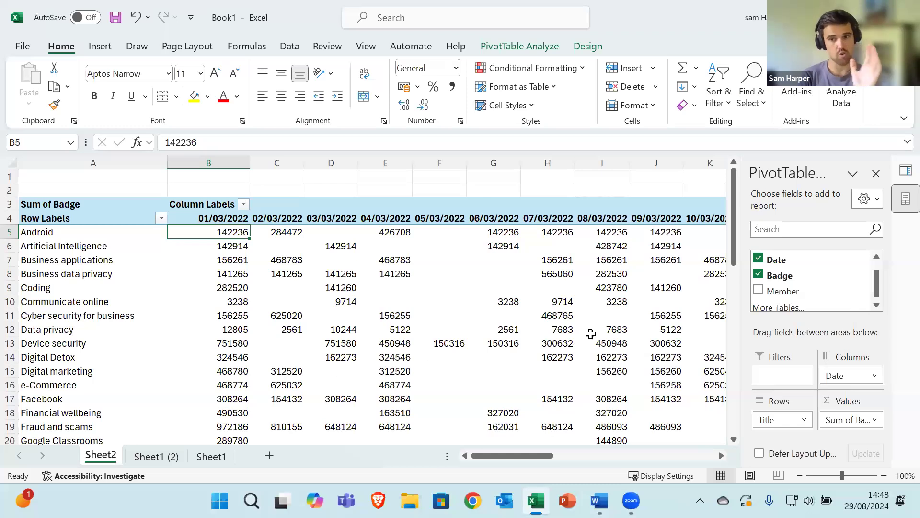
# Step: Change the Badge value field's calculation so the PivotTable summarises it by Count instead of Sum
pyautogui.moveTo(740, 294); pyautogui.dragTo(376, 297)
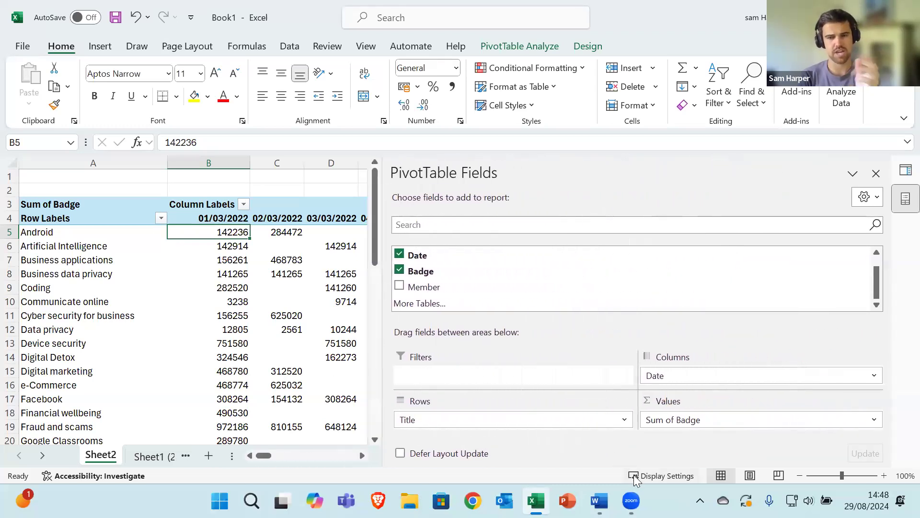
pyautogui.moveTo(686, 428); pyautogui.dragTo(714, 412)
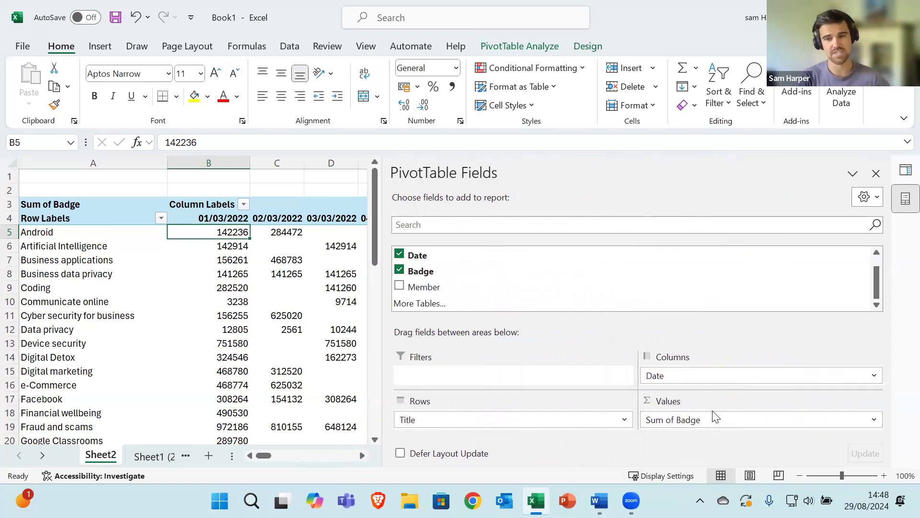
pyautogui.click(876, 419)
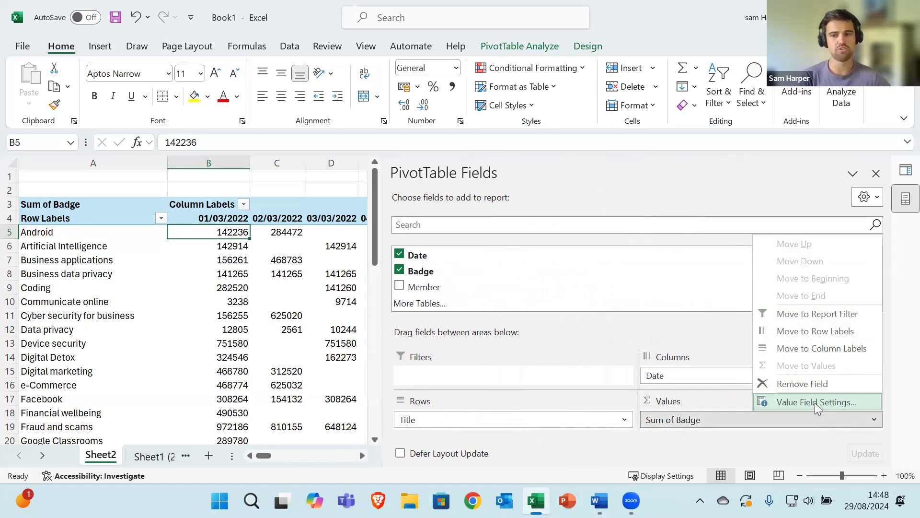
pyautogui.click(766, 403)
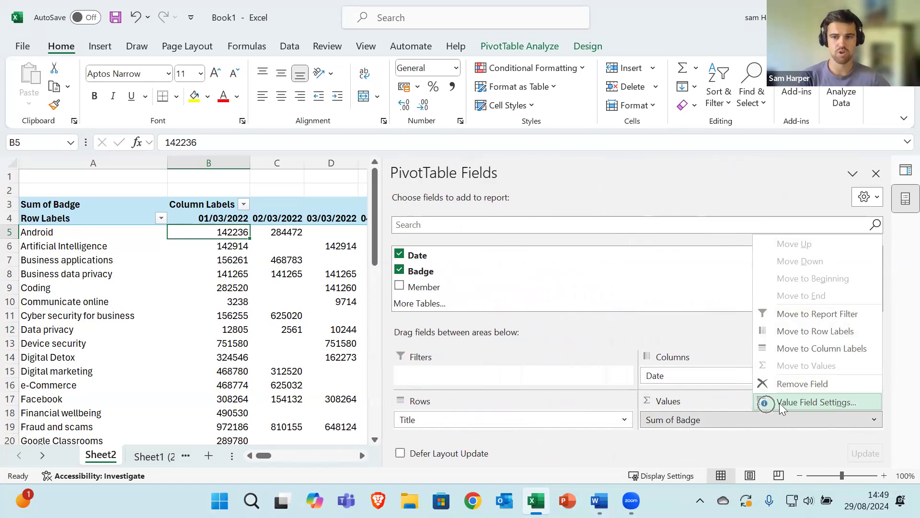
pyautogui.click(822, 403)
pyautogui.moveTo(566, 254)
pyautogui.mouseDown()
pyautogui.moveTo(565, 283)
pyautogui.moveTo(577, 242)
pyautogui.mouseUp()
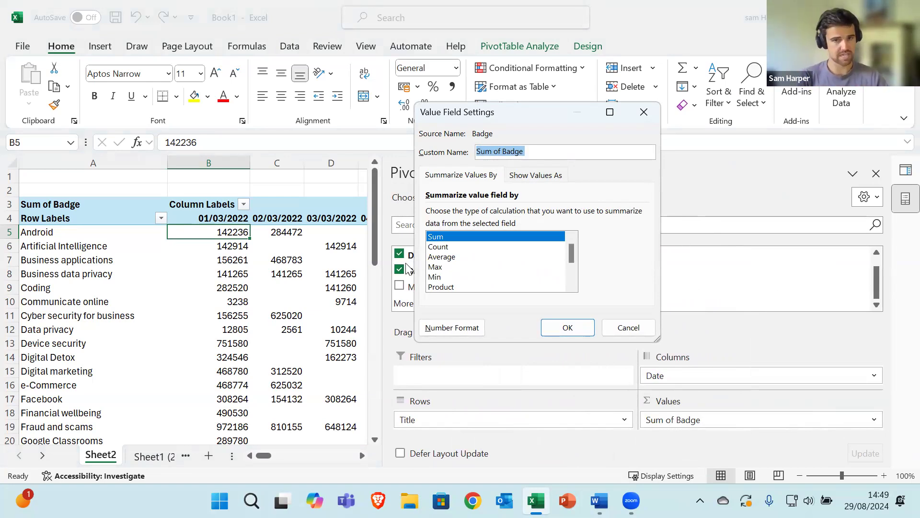
pyautogui.click(452, 247)
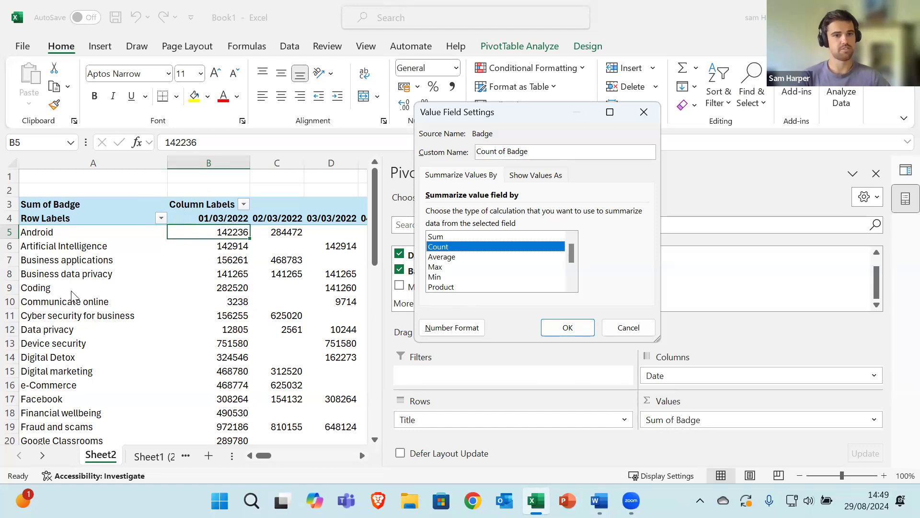
pyautogui.click(446, 236)
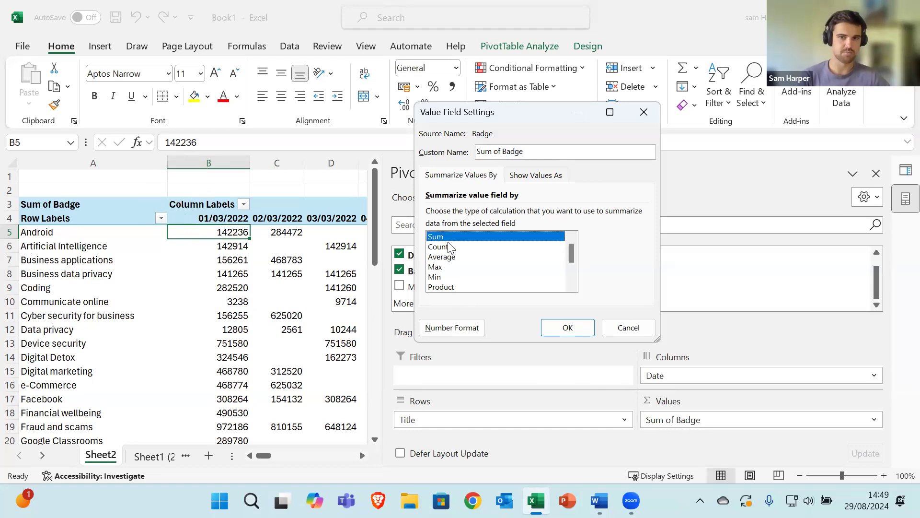
pyautogui.click(450, 247)
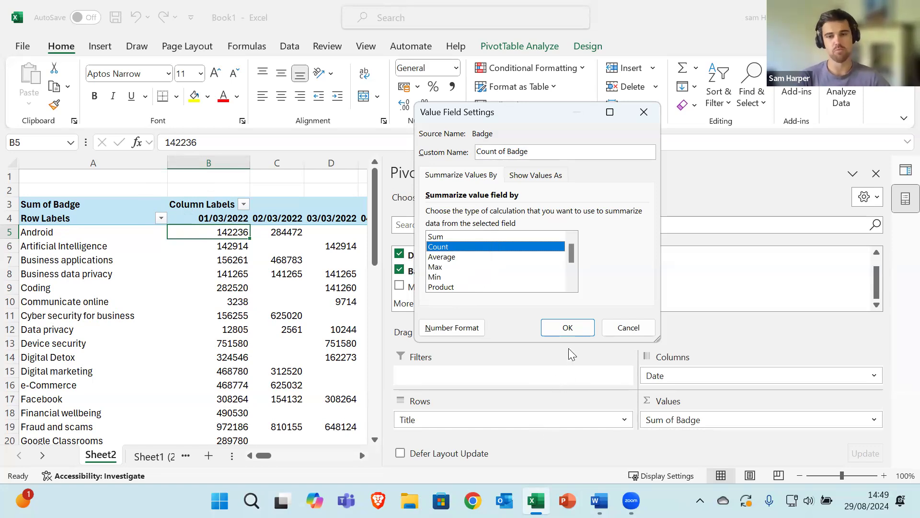
pyautogui.click(569, 331)
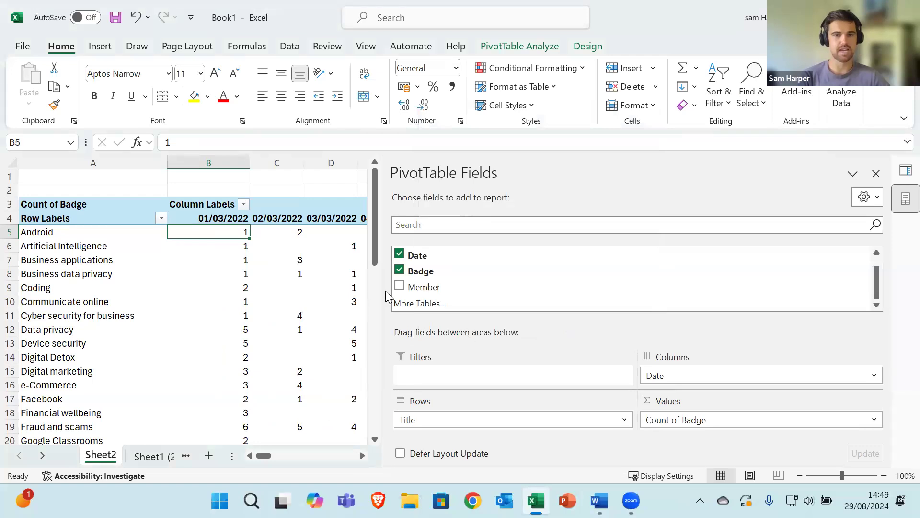
pyautogui.moveTo(384, 294); pyautogui.dragTo(757, 294)
# Step: Review the badge counts down the title rows and the per-title values in the Grand Total column
pyautogui.scroll(-13, 331, 319)
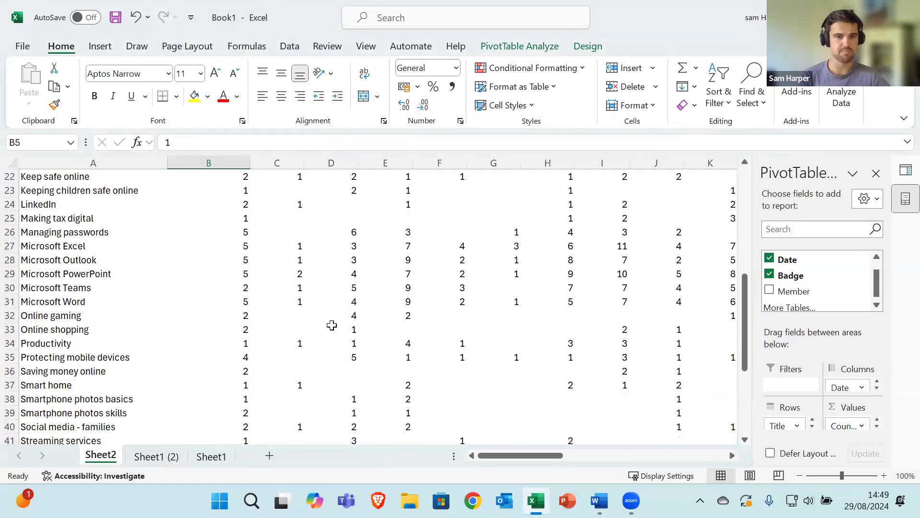
pyautogui.click(225, 330)
pyautogui.moveTo(520, 456); pyautogui.dragTo(700, 456)
pyautogui.click(665, 330)
pyautogui.scroll(8, 689, 386)
pyautogui.scroll(5, 688, 386)
pyautogui.moveTo(649, 234)
pyautogui.mouseDown()
pyautogui.moveTo(652, 254)
pyautogui.moveTo(649, 237)
pyautogui.mouseUp()
pyautogui.click(649, 237)
pyautogui.scroll(-2, 677, 312)
pyautogui.click(677, 314)
pyautogui.scroll(-2, 679, 343)
pyautogui.click(679, 344)
pyautogui.scroll(-3, 678, 356)
pyautogui.click(679, 345)
pyautogui.scroll(-1, 679, 346)
pyautogui.click(679, 346)
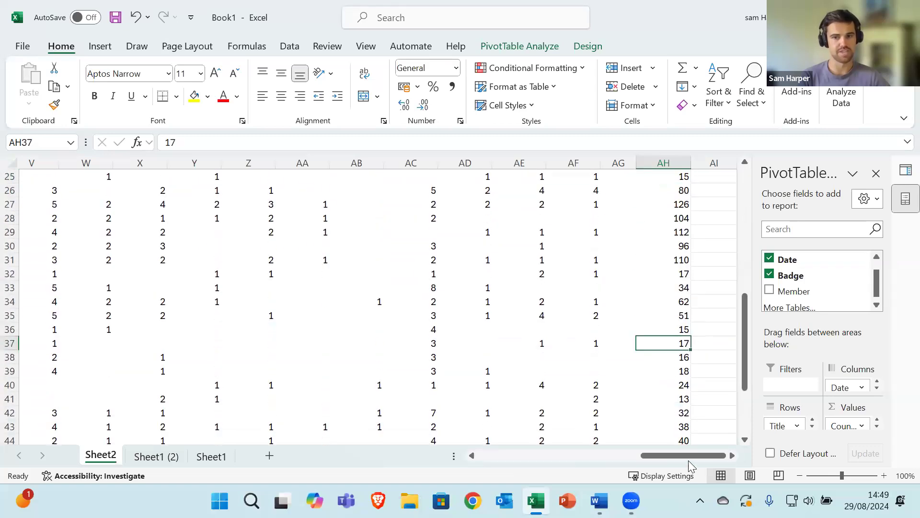
# Step: Examine the badge counts for each title, starting from the earliest March 2022 dates
pyautogui.moveTo(681, 455); pyautogui.dragTo(520, 455)
pyautogui.scroll(1, 239, 334)
pyautogui.scroll(7, 239, 334)
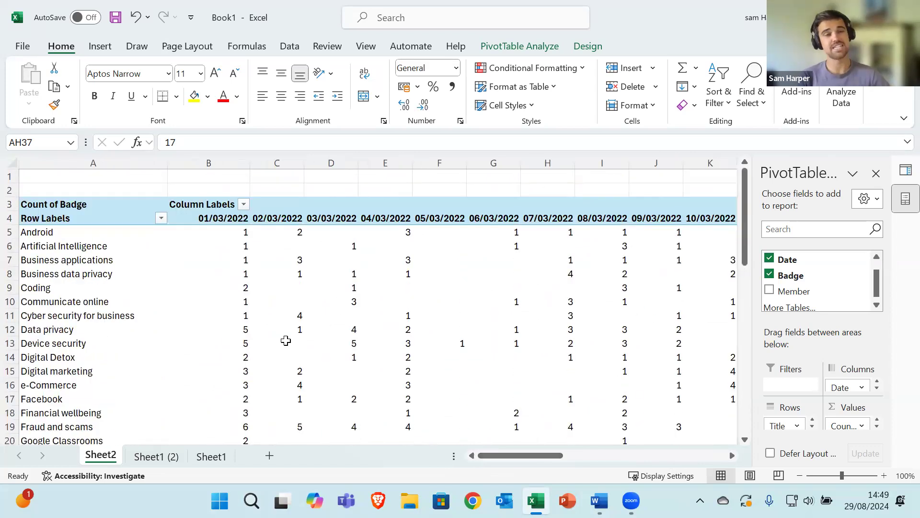
pyautogui.moveTo(258, 289)
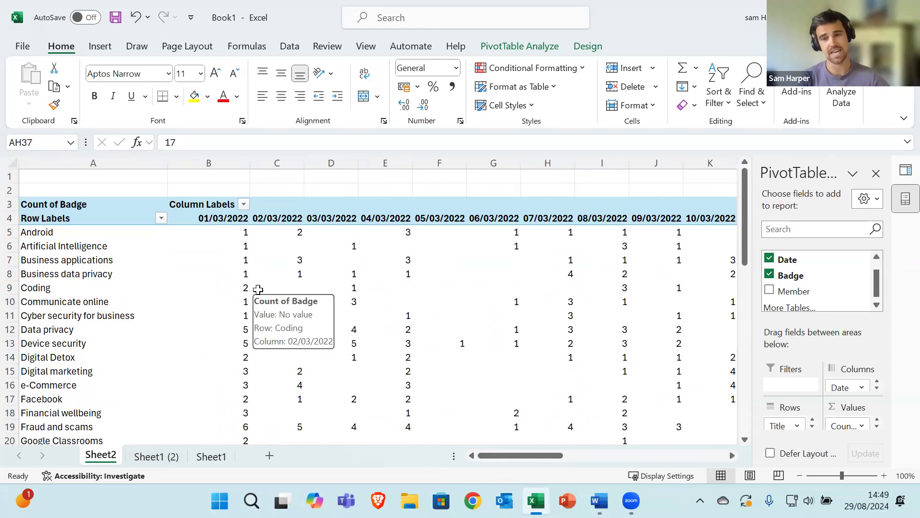
pyautogui.scroll(-3, 312, 287)
pyautogui.scroll(3, 346, 300)
pyautogui.moveTo(501, 458); pyautogui.dragTo(319, 411)
pyautogui.scroll(-15, 216, 317)
pyautogui.scroll(16, 263, 336)
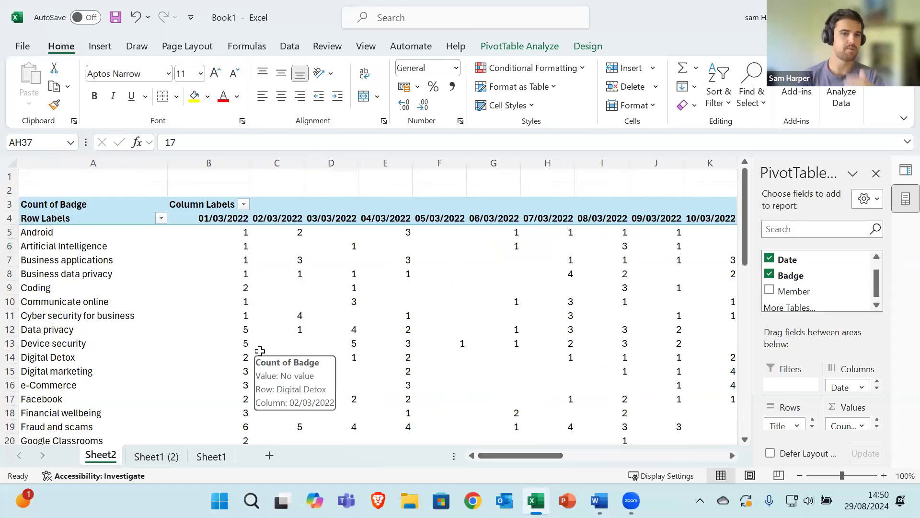
pyautogui.scroll(-4, 181, 300)
pyautogui.scroll(-3, 182, 307)
pyautogui.scroll(7, 183, 314)
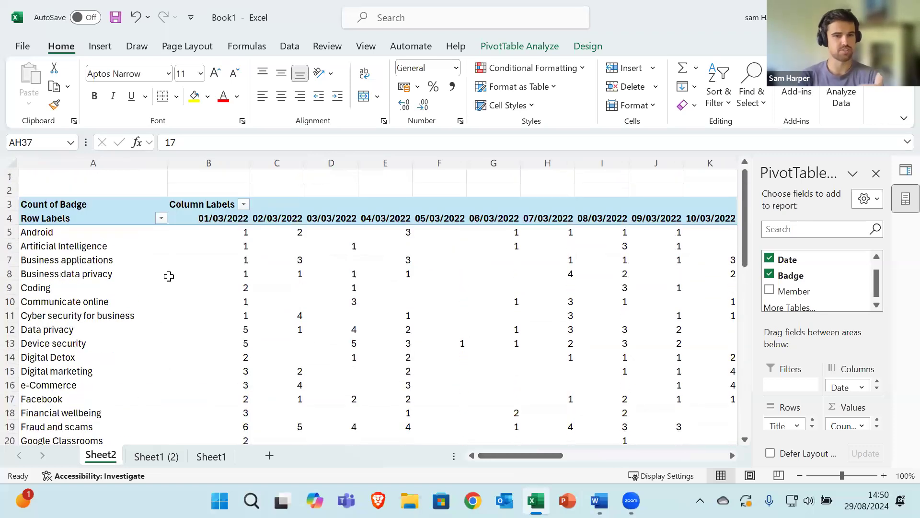
# Step: Filter the PivotTable's row labels to Microsoft Excel, Microsoft Outlook, Microsoft PowerPoint, Microsoft Teams and Microsoft Word only
pyautogui.click(161, 219)
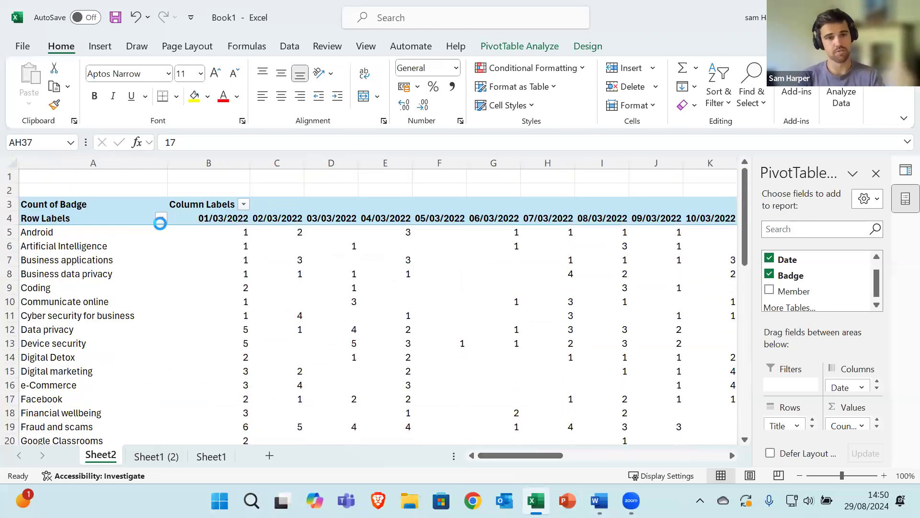
pyautogui.press('Escape')
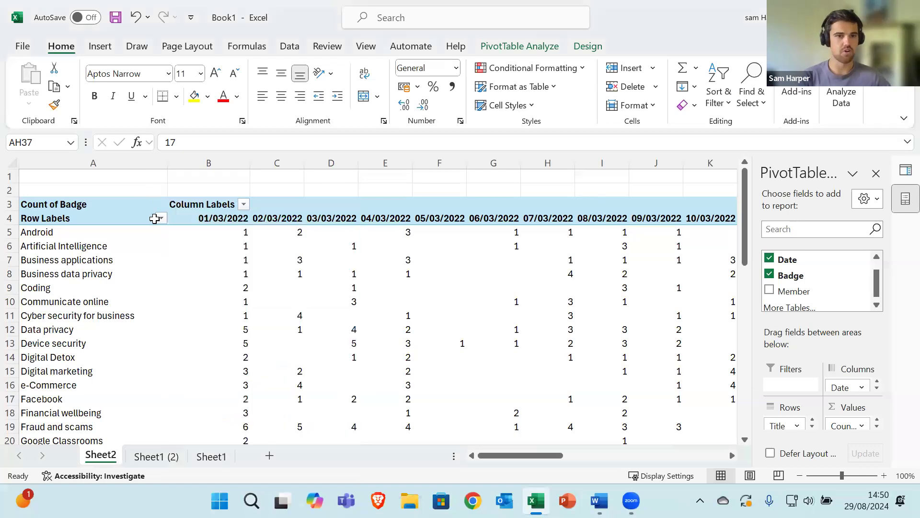
pyautogui.click(162, 220)
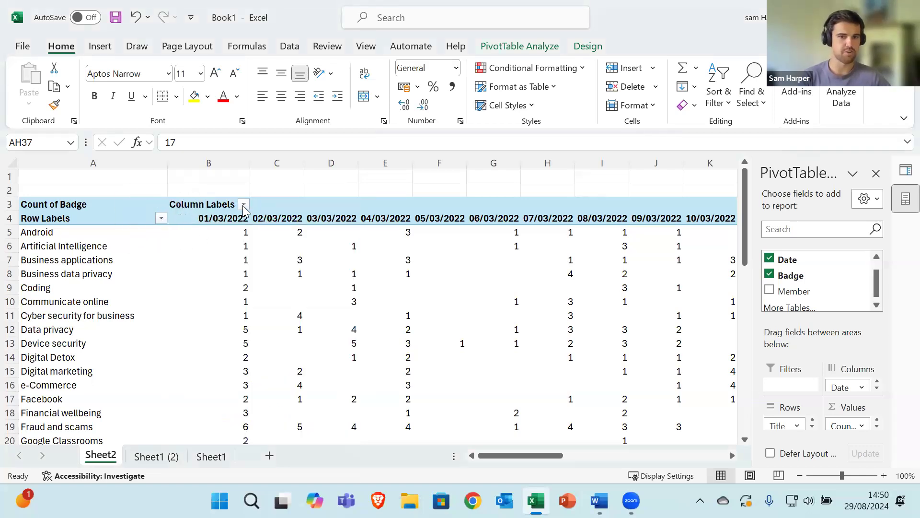
pyautogui.click(162, 219)
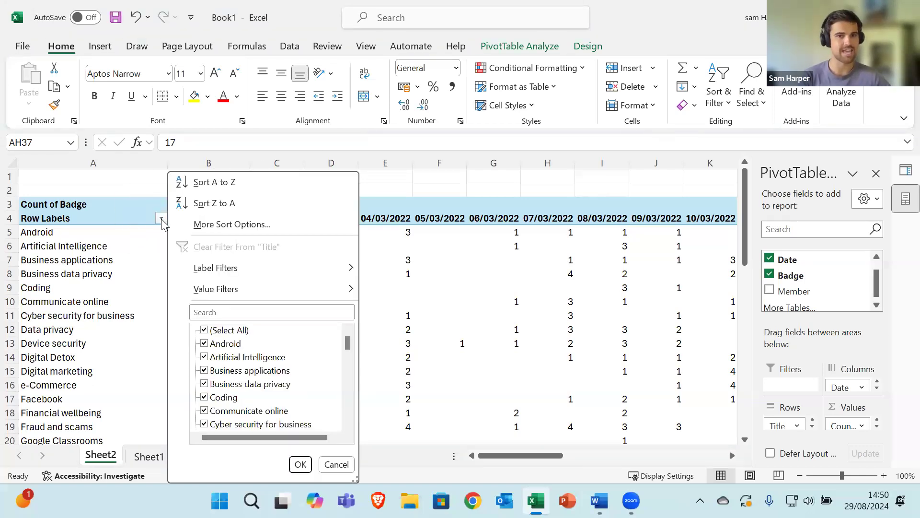
pyautogui.click(205, 331)
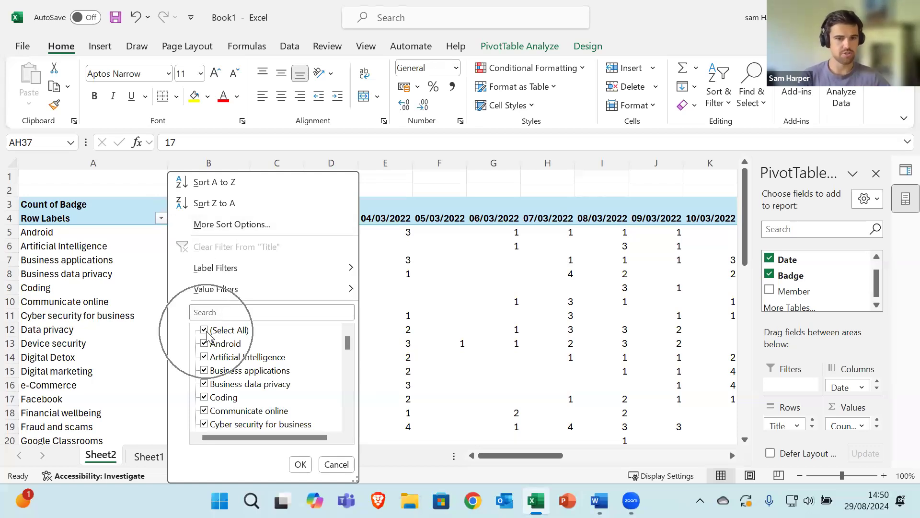
pyautogui.scroll(-8, 282, 358)
pyautogui.scroll(1, 282, 358)
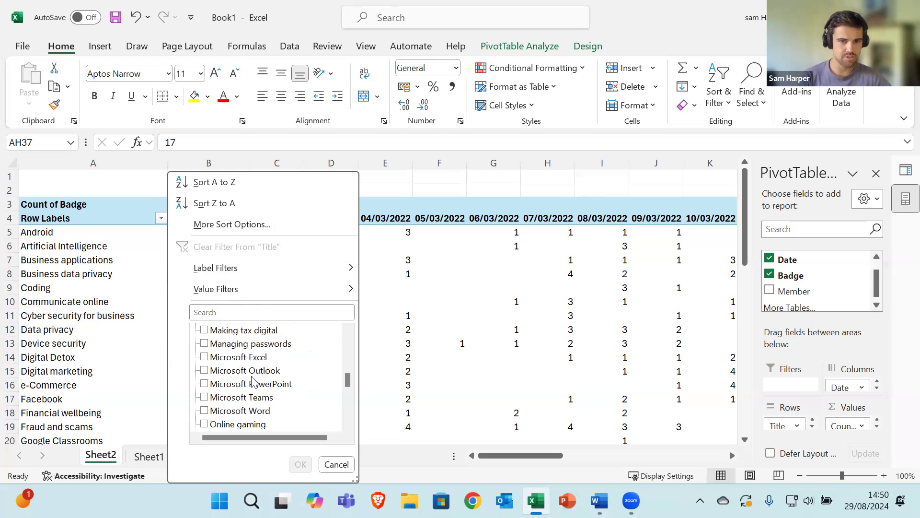
pyautogui.click(205, 357)
pyautogui.click(205, 370)
pyautogui.click(204, 384)
pyautogui.click(205, 398)
pyautogui.click(205, 411)
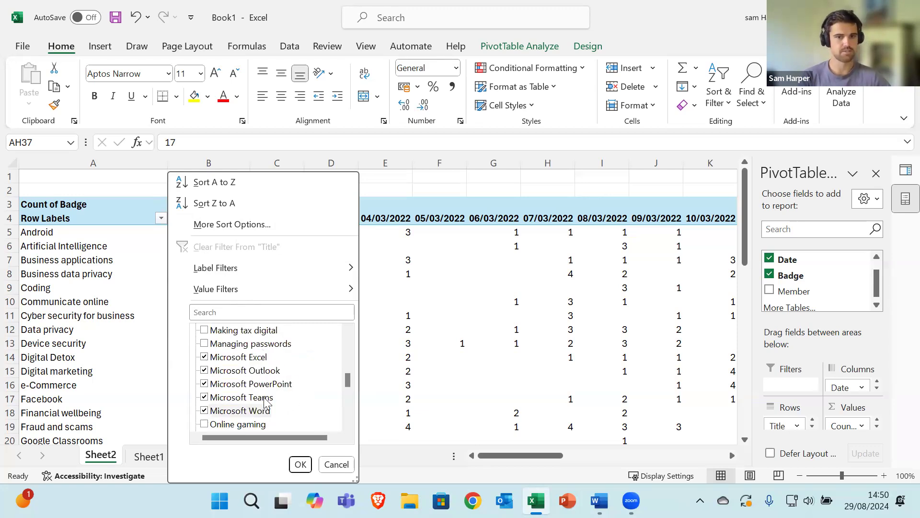
pyautogui.click(301, 464)
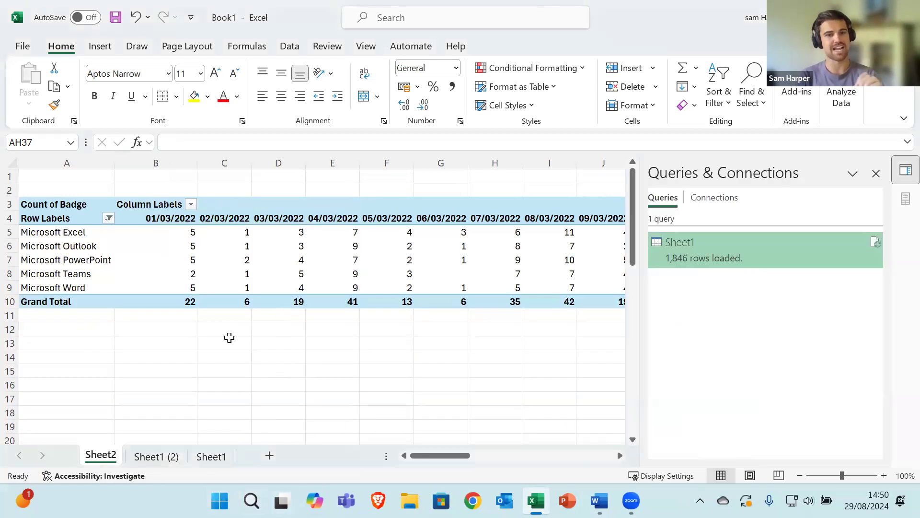
# Step: Filter the PivotTable's column labels to the dates 01/03/2022 through 07/03/2022
pyautogui.moveTo(429, 451); pyautogui.dragTo(347, 441)
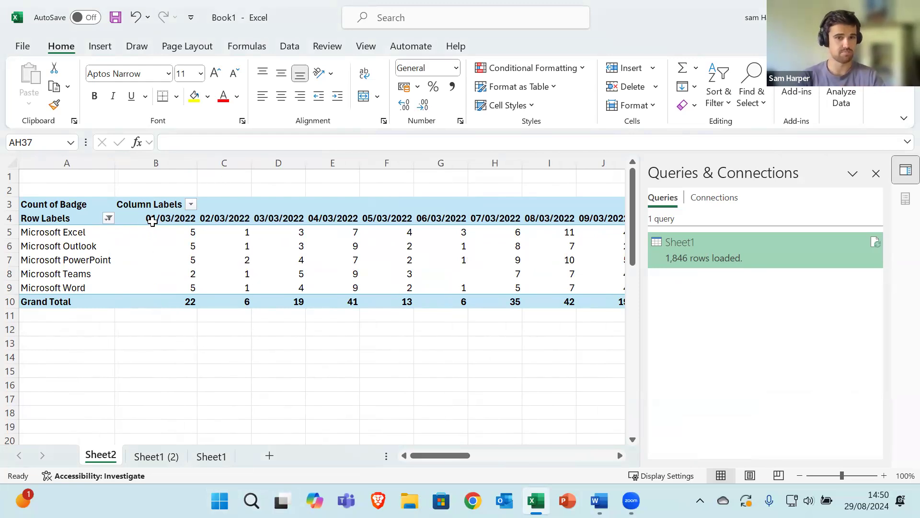
pyautogui.click(190, 205)
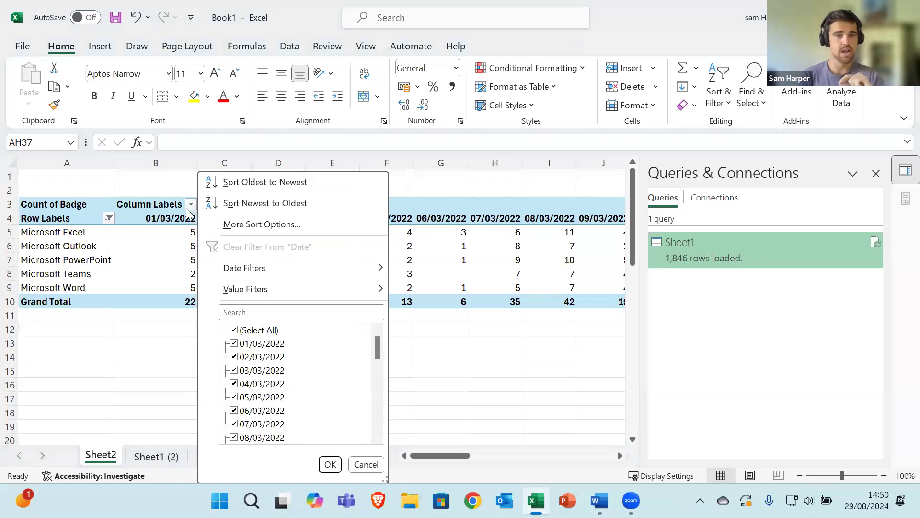
pyautogui.click(234, 330)
pyautogui.click(234, 343)
pyautogui.click(234, 356)
pyautogui.click(234, 370)
pyautogui.click(234, 383)
pyautogui.click(234, 397)
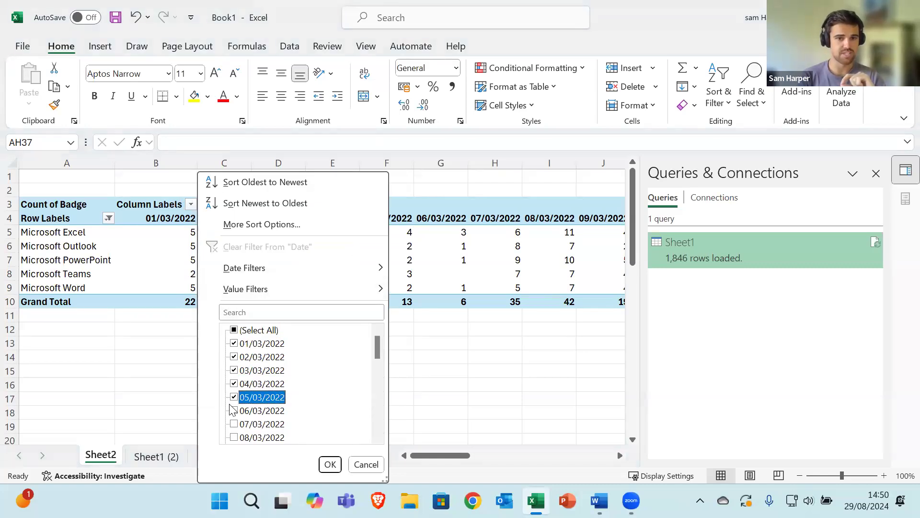
pyautogui.click(234, 411)
pyautogui.click(234, 424)
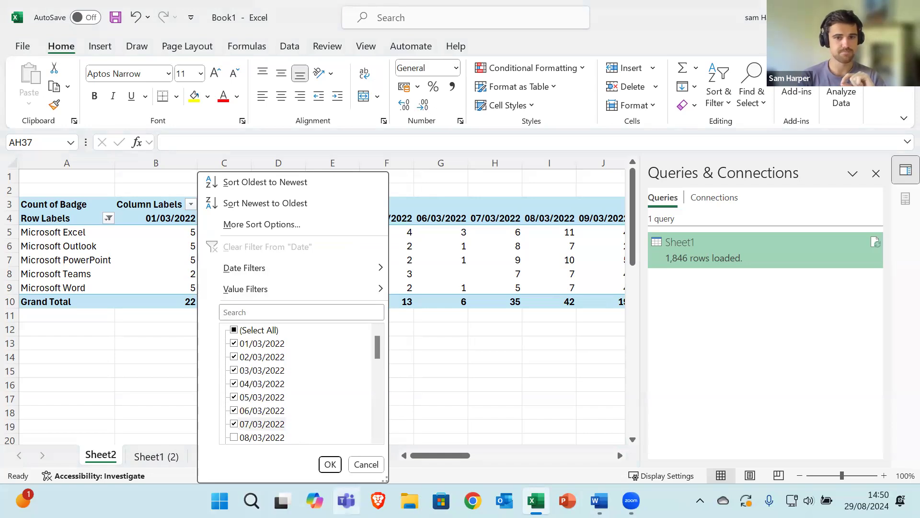
pyautogui.click(331, 464)
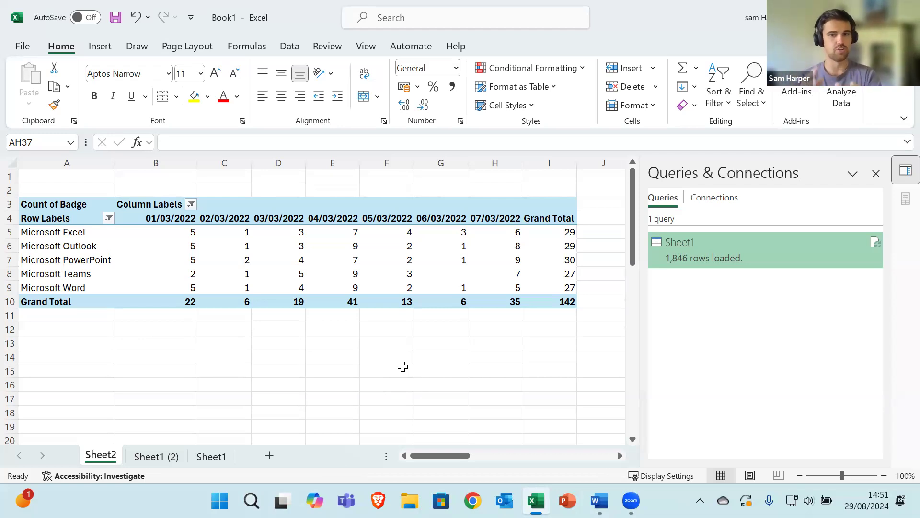
# Step: Check the Microsoft Word row's count for the first date and its grand total
pyautogui.click(191, 288)
pyautogui.click(559, 290)
pyautogui.click(585, 355)
pyautogui.click(552, 343)
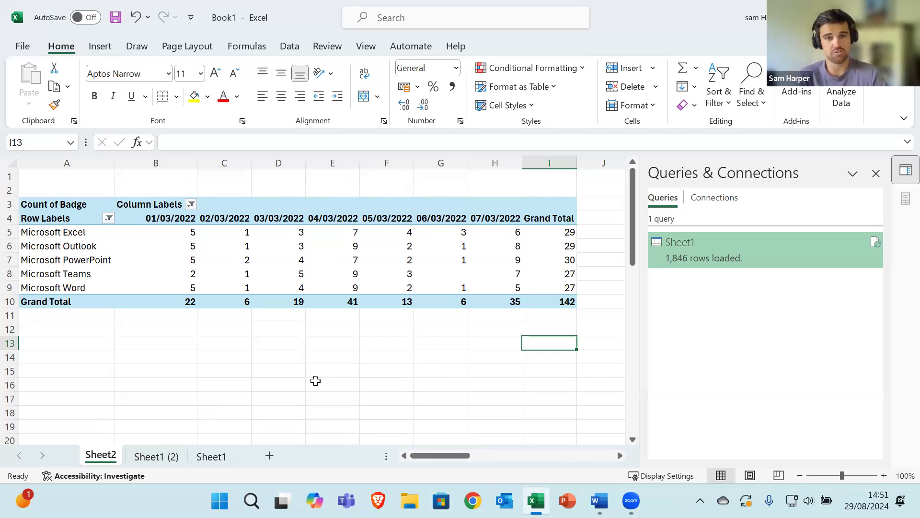
# Step: Try to create a PivotChart from the range Sheet2!$A$3:$I$10, placed at cell I13 of the existing worksheet
pyautogui.click(106, 50)
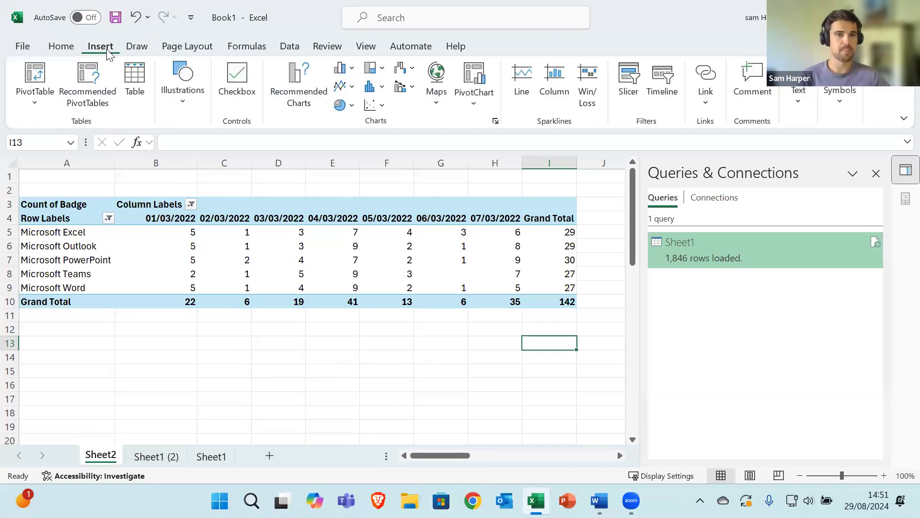
pyautogui.click(475, 103)
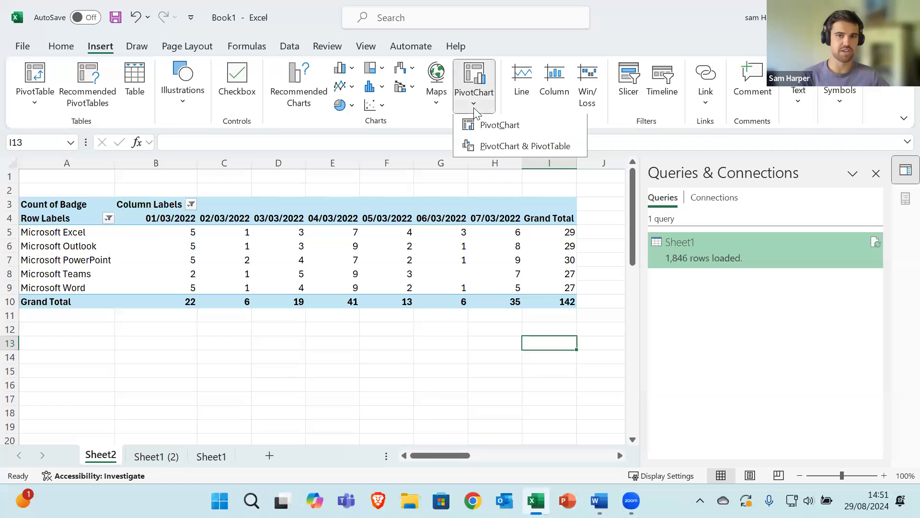
pyautogui.click(496, 124)
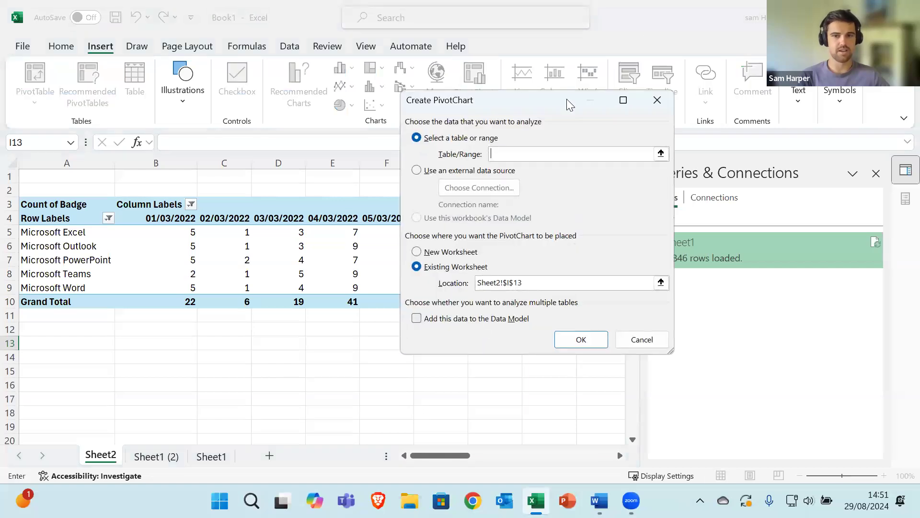
pyautogui.moveTo(48, 202); pyautogui.dragTo(544, 299)
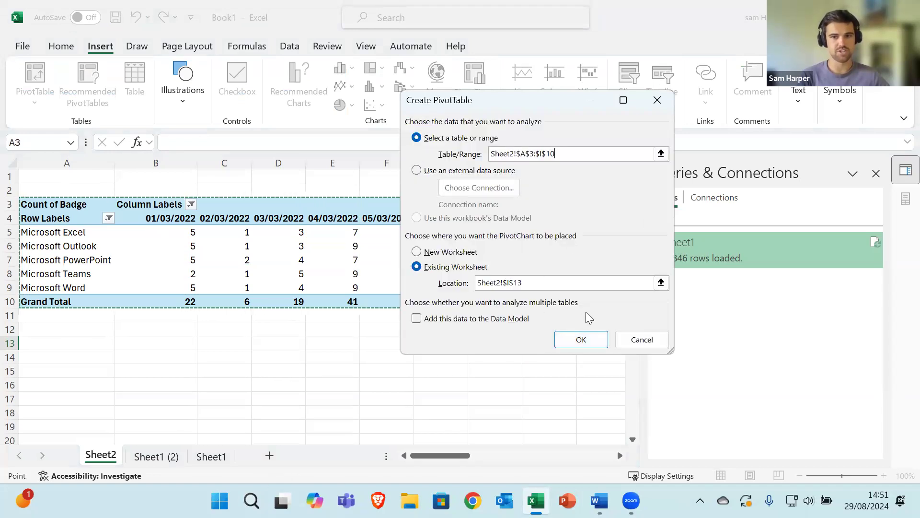
pyautogui.click(579, 340)
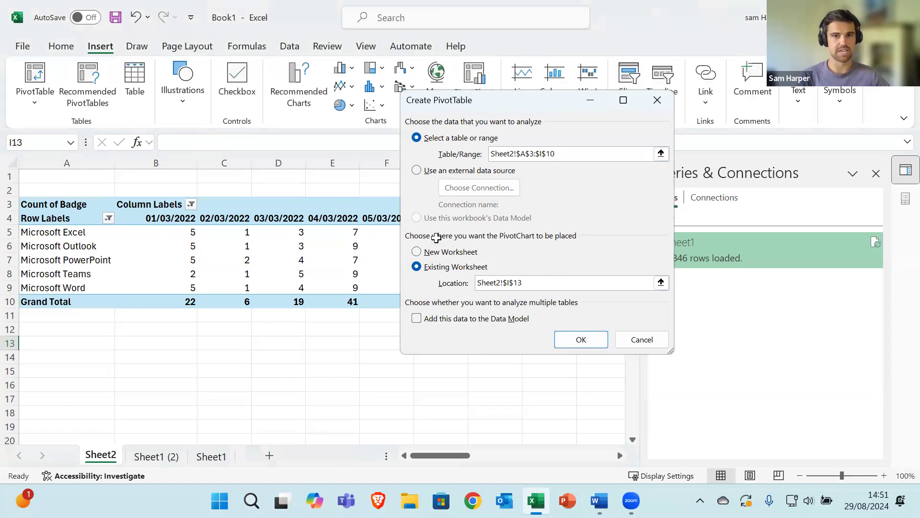
pyautogui.click(193, 178)
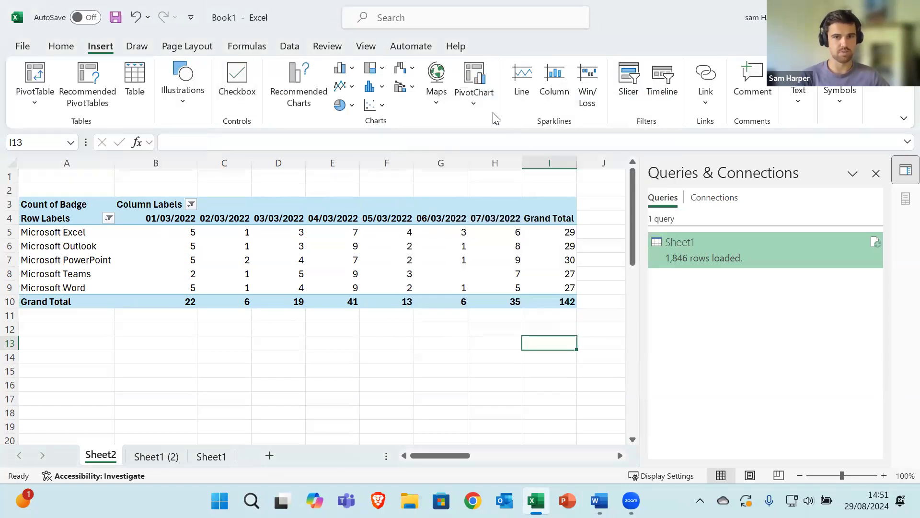
pyautogui.click(473, 102)
pyautogui.click(499, 125)
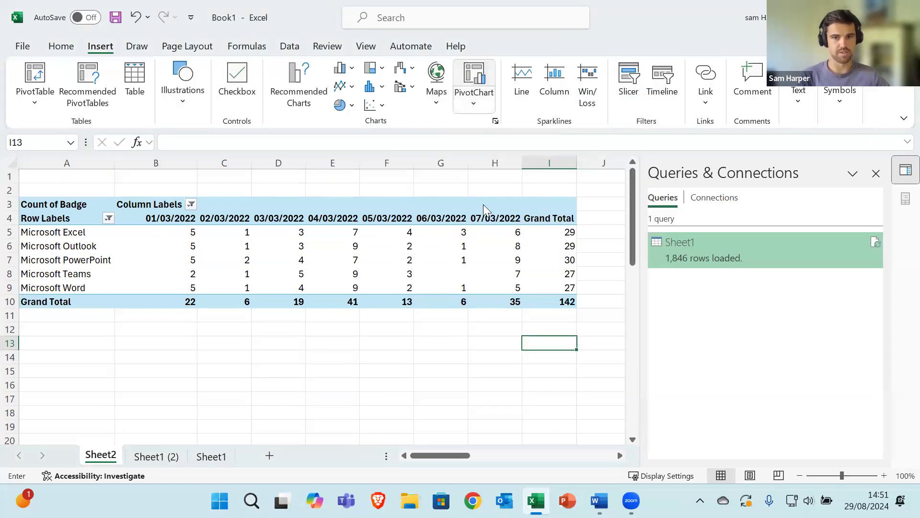
pyautogui.press('Escape')
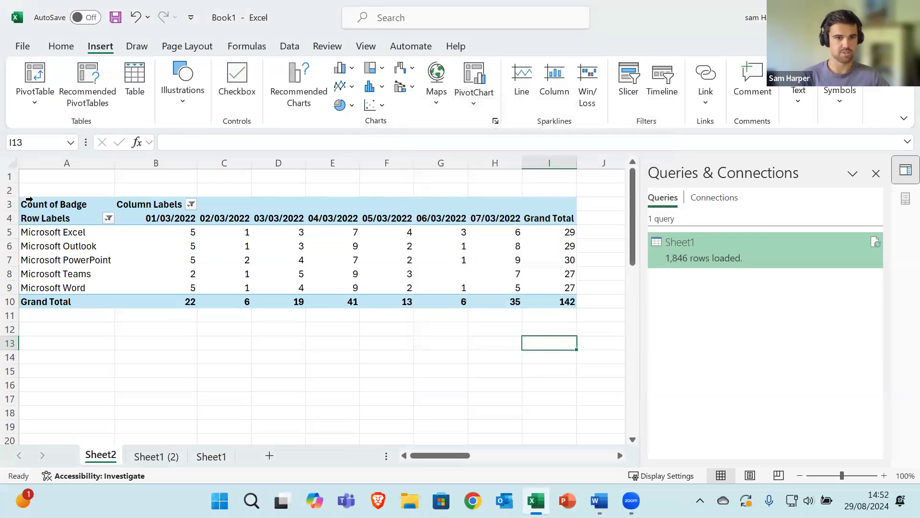
# Step: Insert a clustered column PivotChart based on the PivotTable and enlarge it to span about columns C to J
pyautogui.click(27, 204)
pyautogui.click(473, 77)
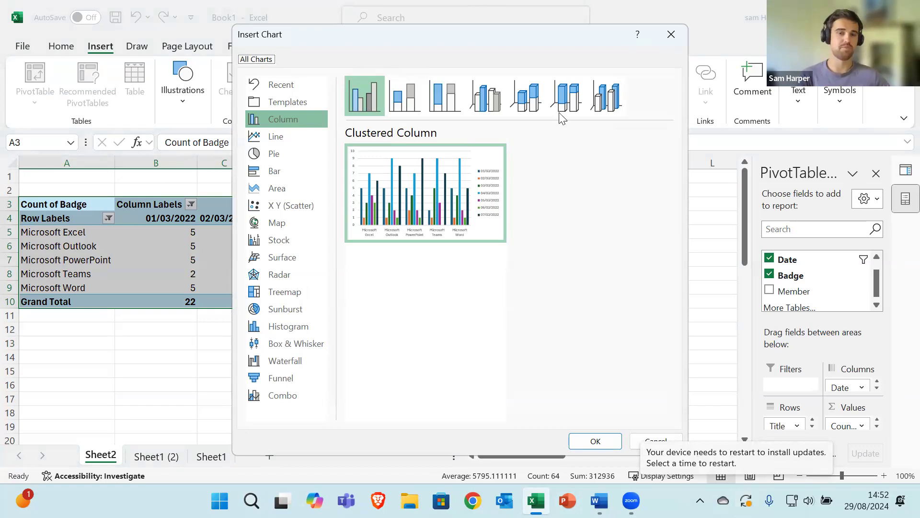
pyautogui.moveTo(397, 233)
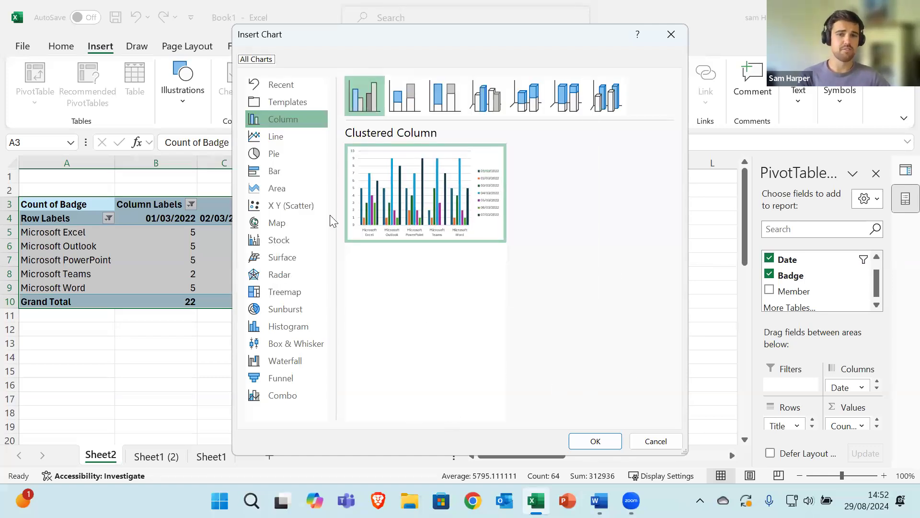
pyautogui.click(276, 137)
pyautogui.click(277, 188)
pyautogui.click(281, 258)
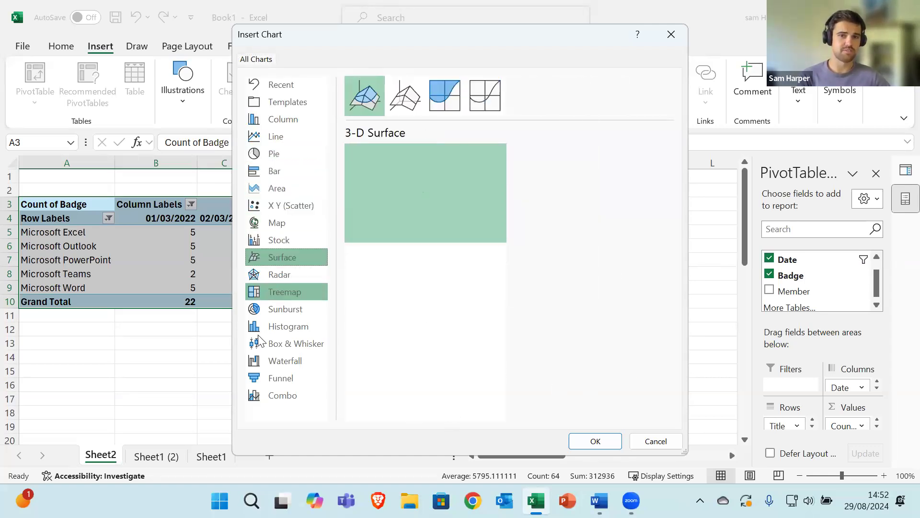
pyautogui.click(293, 343)
pyautogui.click(284, 119)
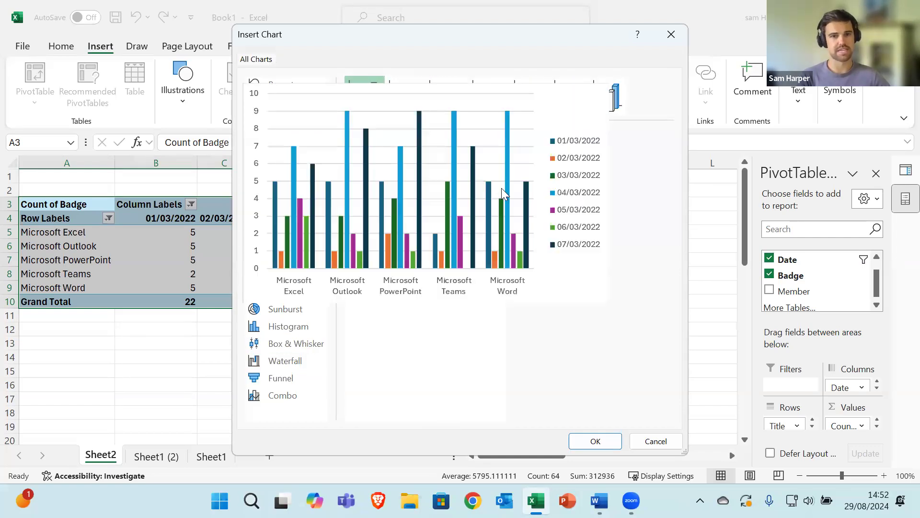
pyautogui.click(596, 441)
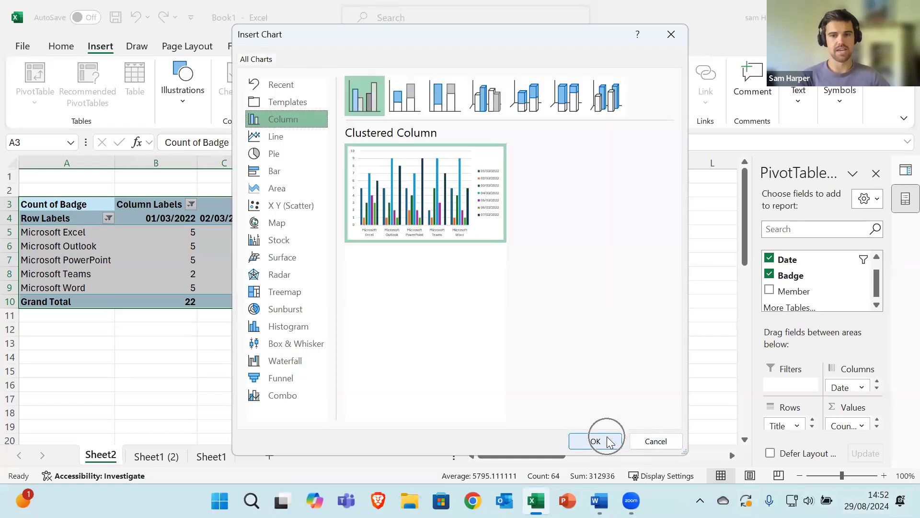
pyautogui.moveTo(551, 410); pyautogui.dragTo(661, 394)
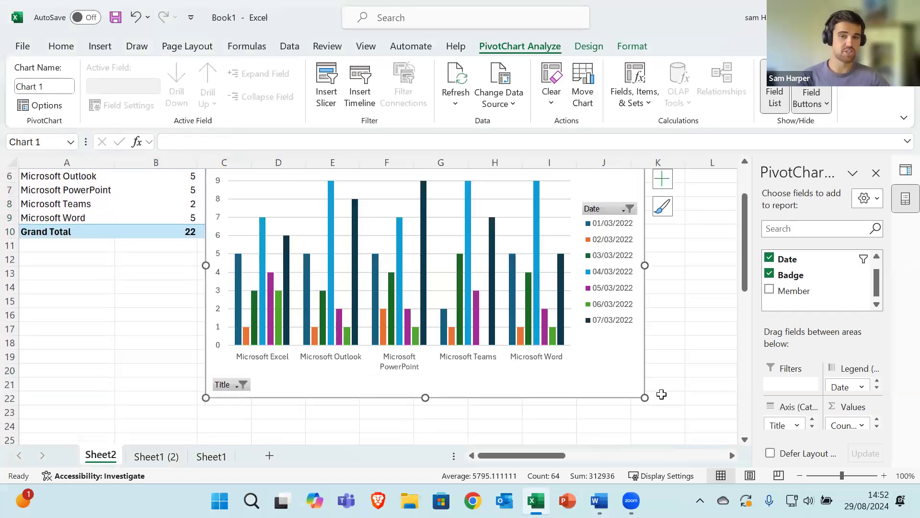
pyautogui.scroll(1, 708, 384)
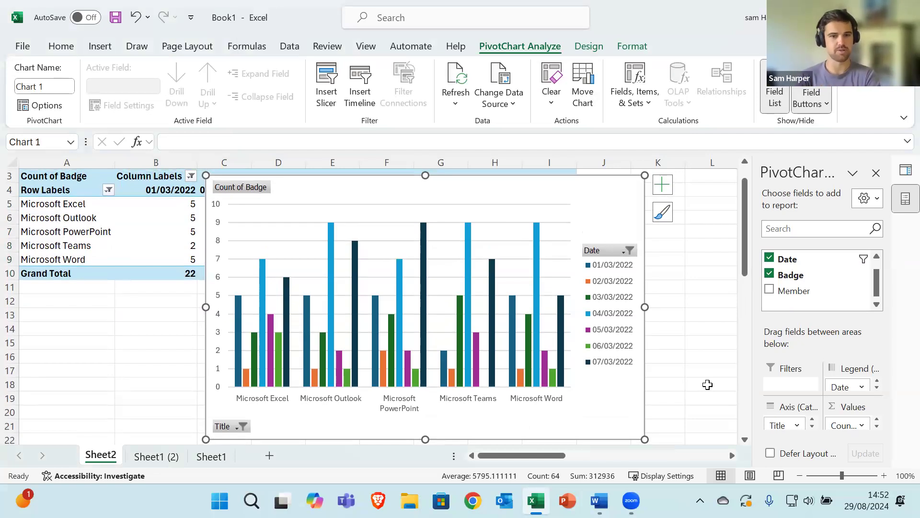
# Step: Examine the chart's Microsoft Outlook column for 04/03/2022 and the filter options of its Date field
pyautogui.moveTo(235, 315)
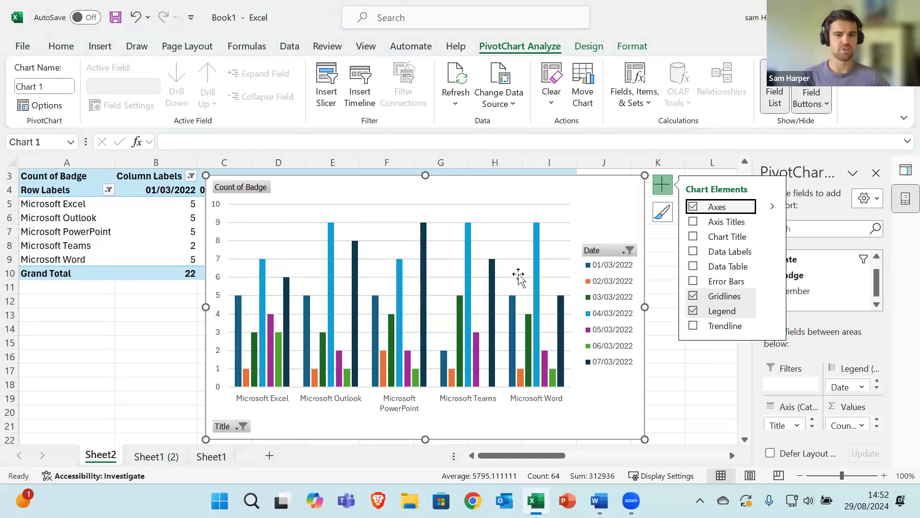
pyautogui.click(328, 227)
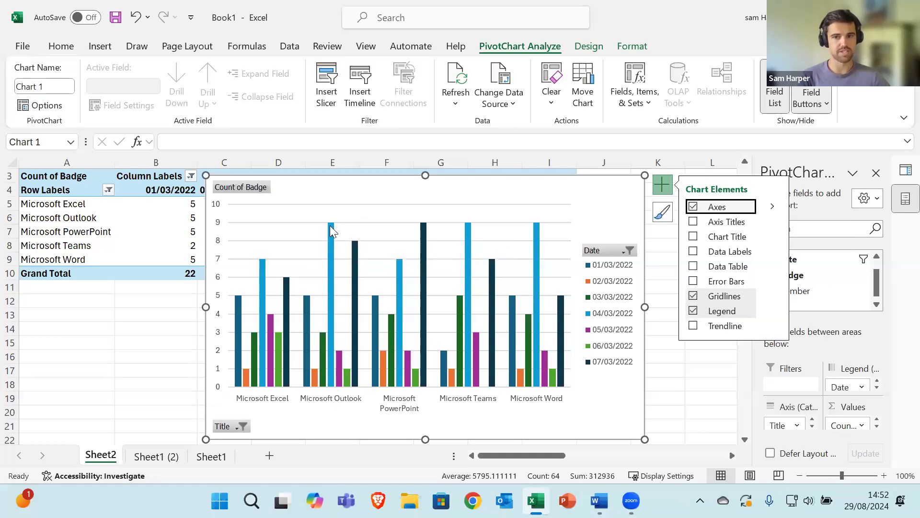
pyautogui.click(331, 226)
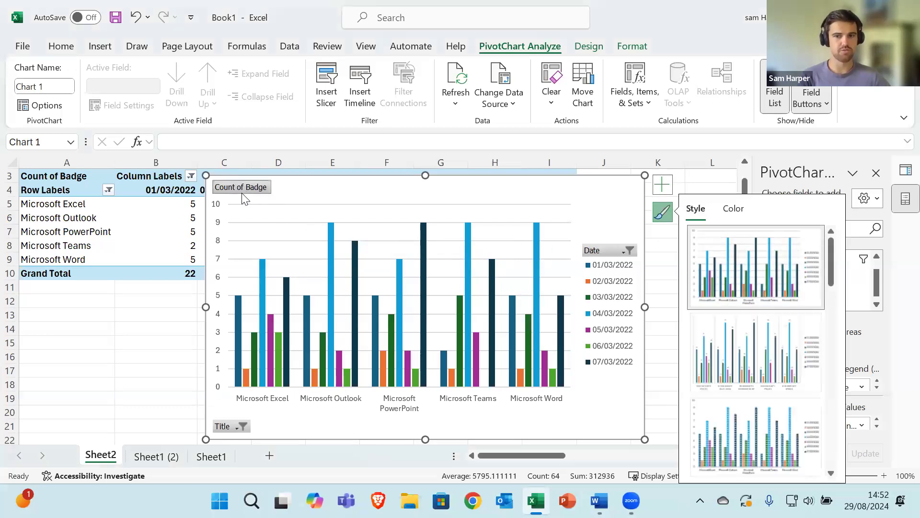
pyautogui.click(622, 253)
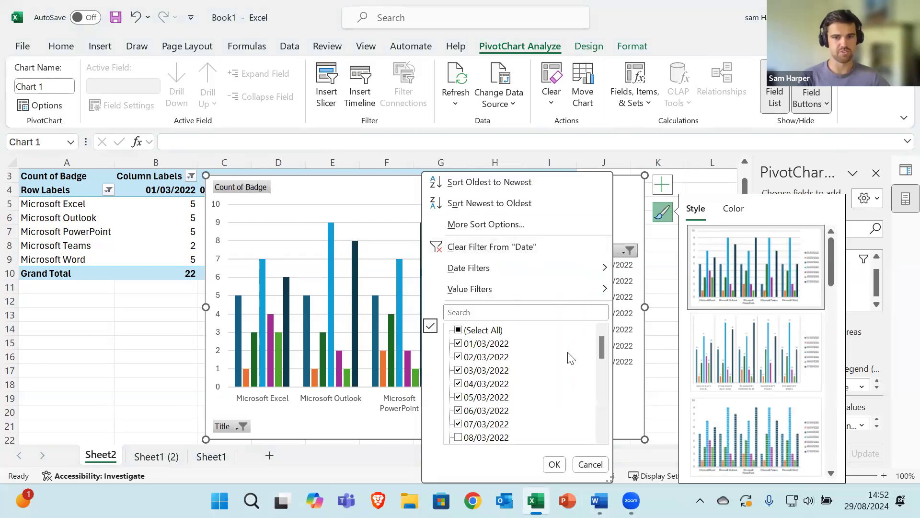
pyautogui.click(239, 428)
# Step: Filter the PivotChart's Title field to Android, Artificial Intelligence and Business applications only
pyautogui.click(241, 427)
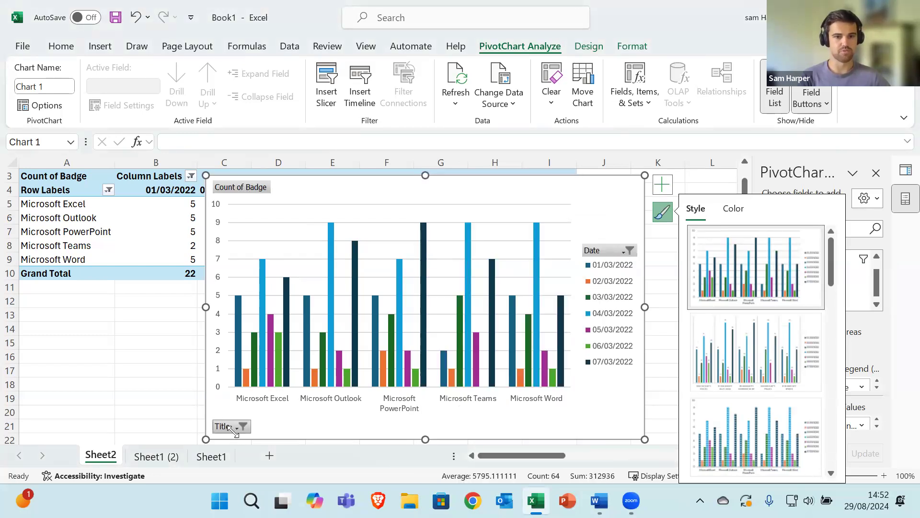
pyautogui.scroll(-5, 144, 331)
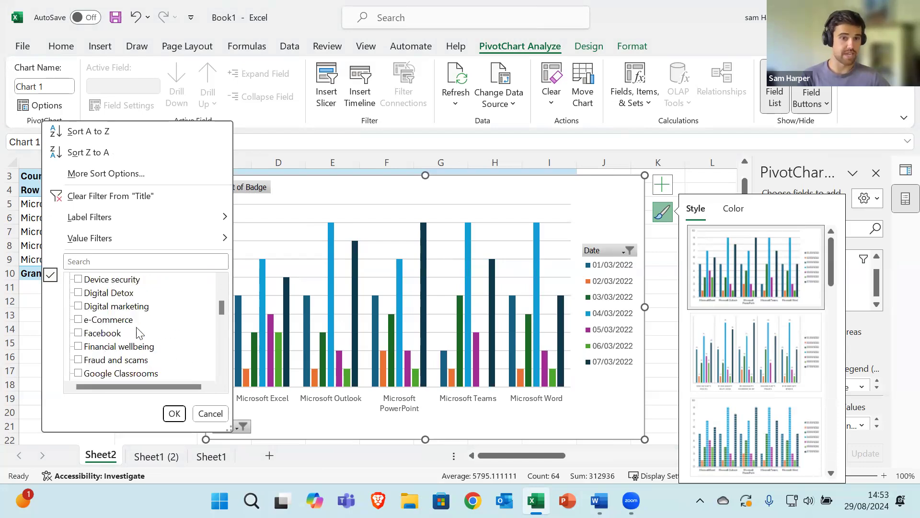
pyautogui.scroll(-6, 147, 334)
pyautogui.scroll(5, 144, 331)
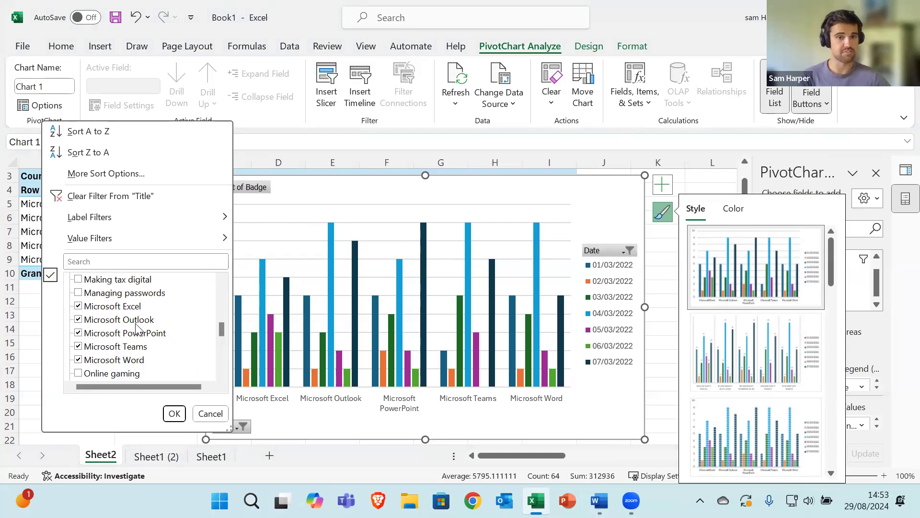
pyautogui.scroll(8, 99, 331)
pyautogui.click(78, 280)
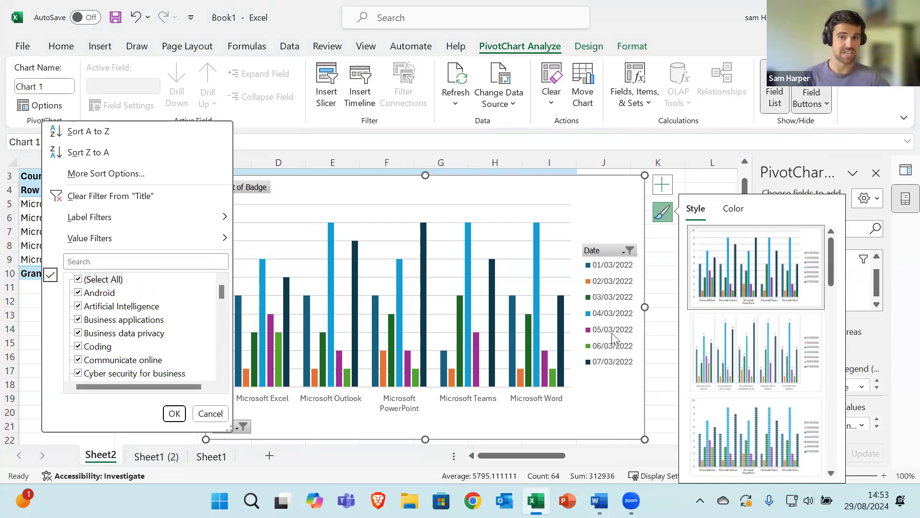
pyautogui.click(78, 279)
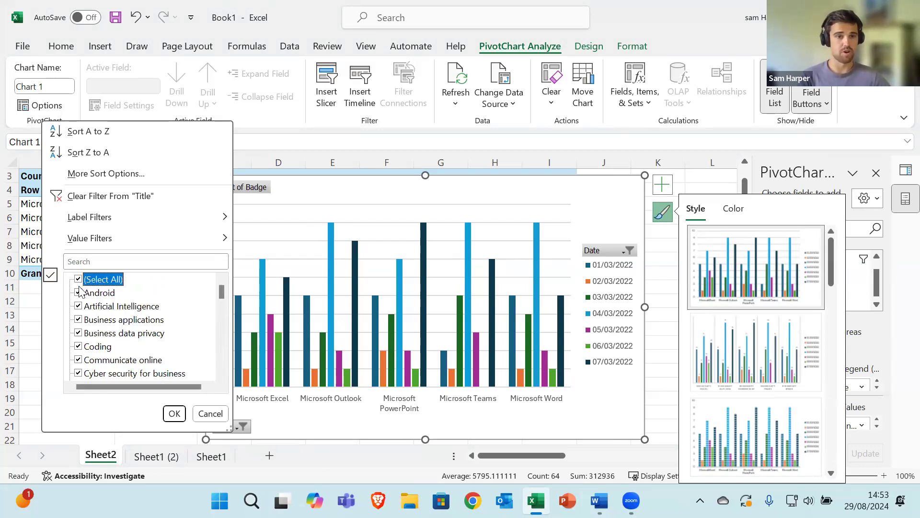
pyautogui.click(78, 292)
pyautogui.click(78, 306)
pyautogui.click(78, 320)
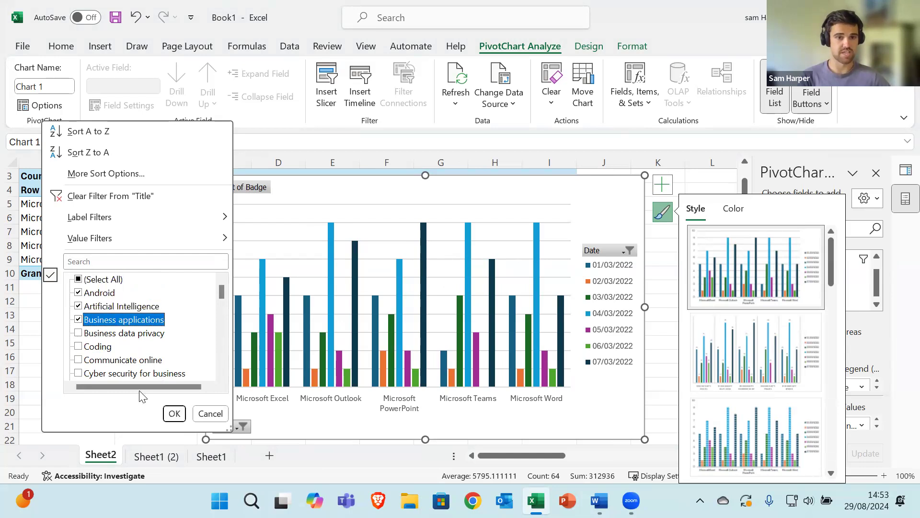
pyautogui.click(174, 415)
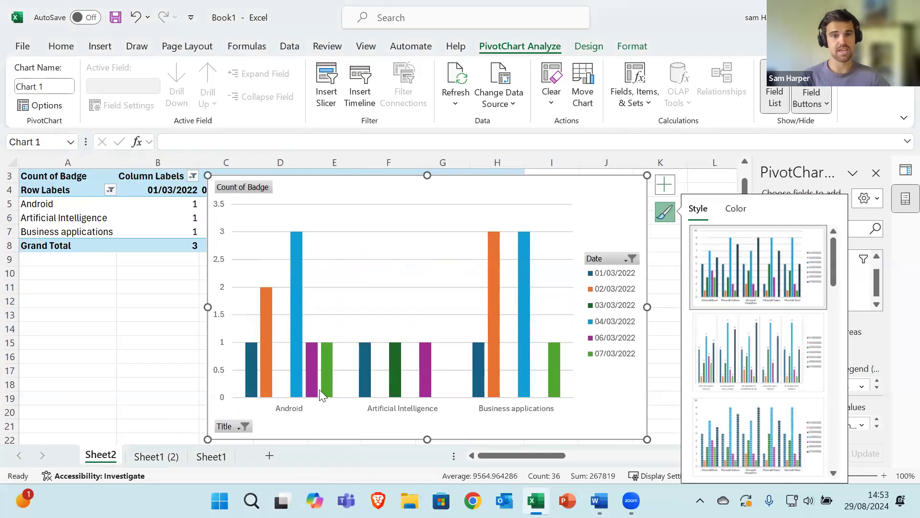
# Step: Move the PivotChart below the PivotTable so that it starts at about row 10 and leaves the table uncovered
pyautogui.moveTo(470, 195); pyautogui.dragTo(525, 193)
pyautogui.scroll(1, 139, 240)
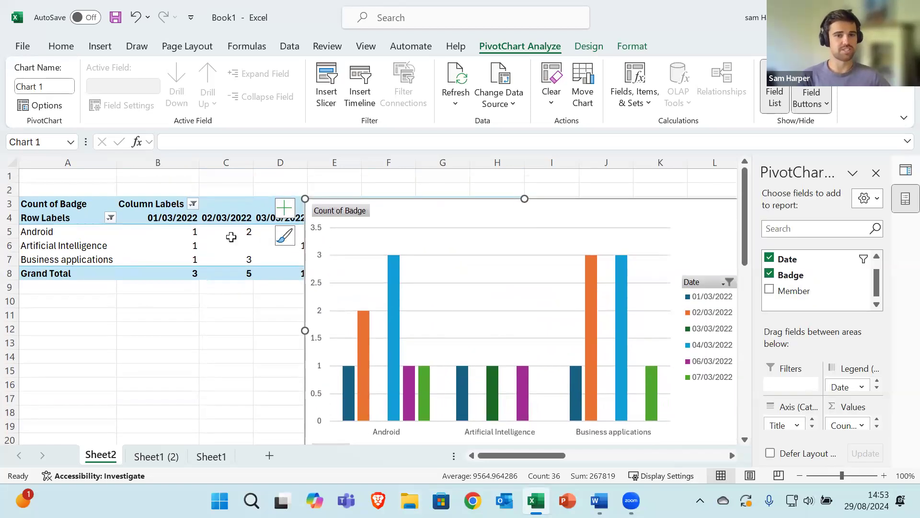
pyautogui.moveTo(485, 220); pyautogui.dragTo(192, 308)
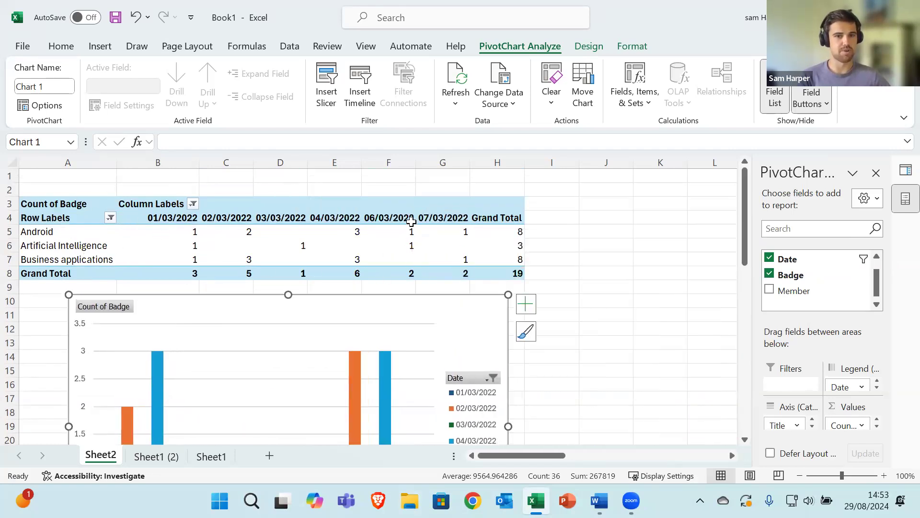